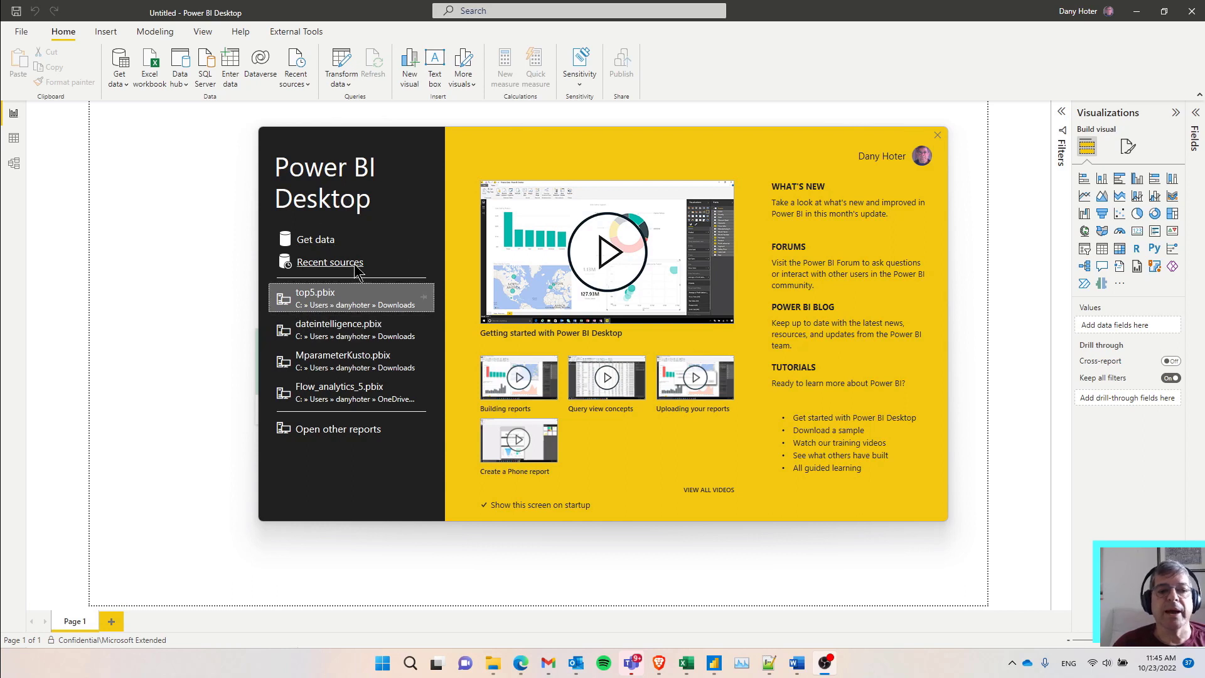
Search data sources for 'kust' and open the Azure Data Explorer (Kusto) connection dialog.
left_click(311, 246)
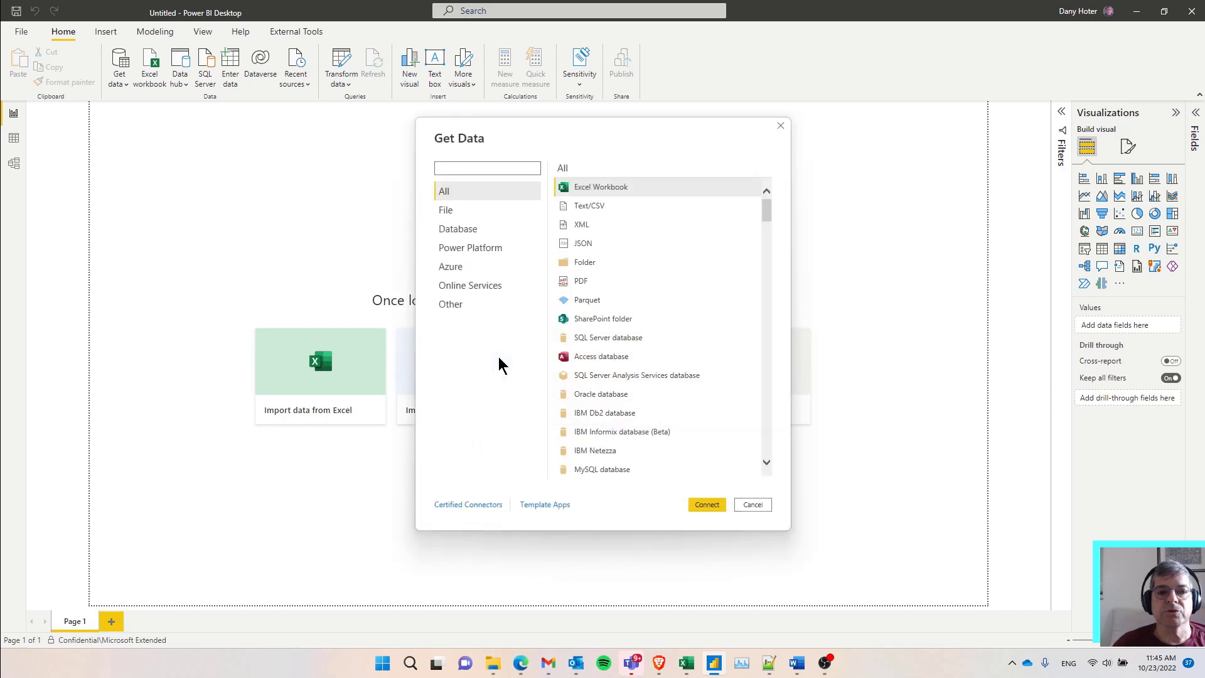
type("kust")
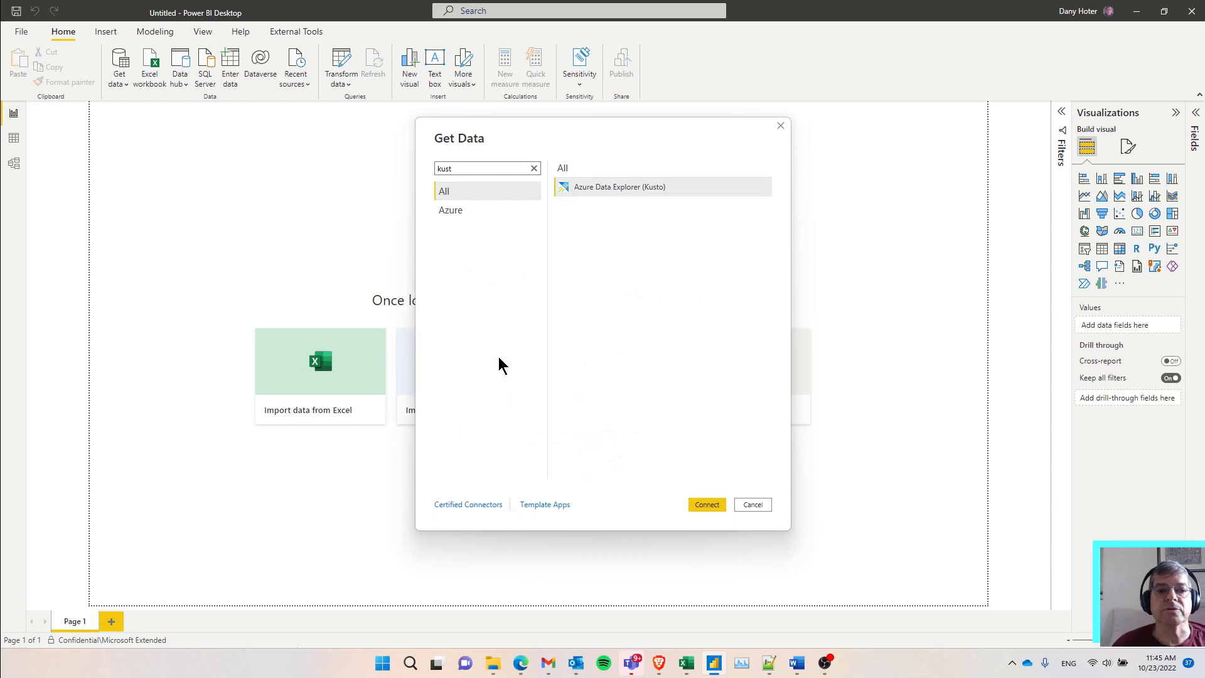
left_click(584, 187)
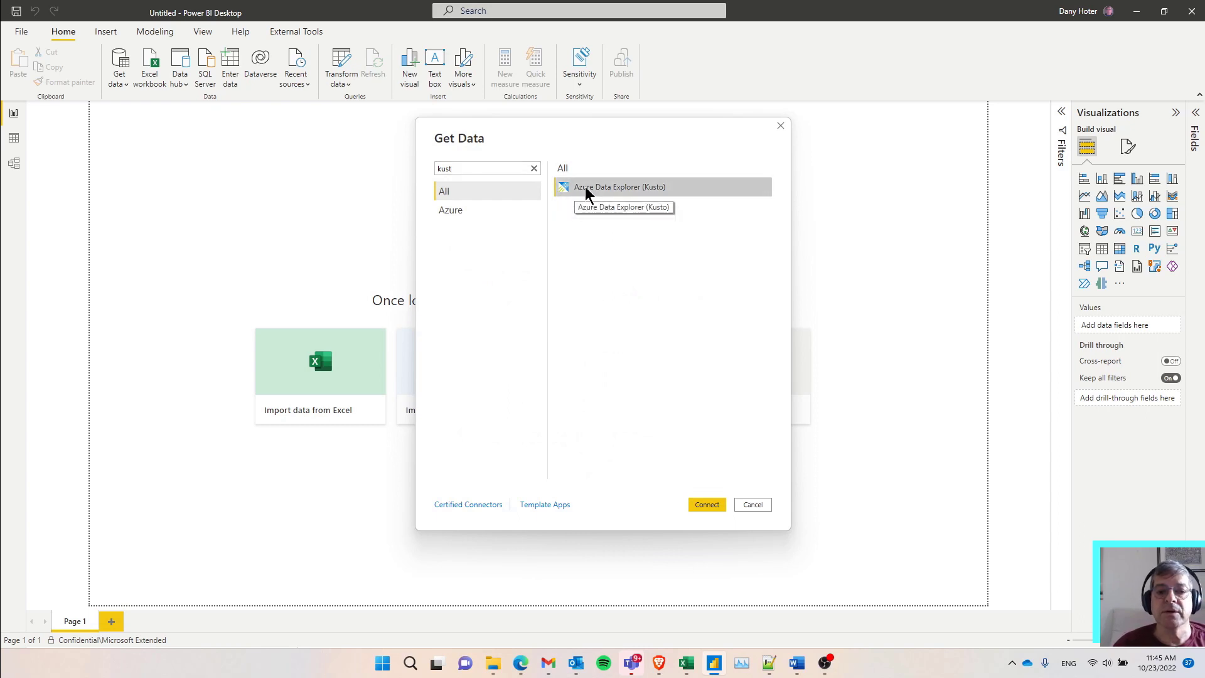
left_click(703, 505)
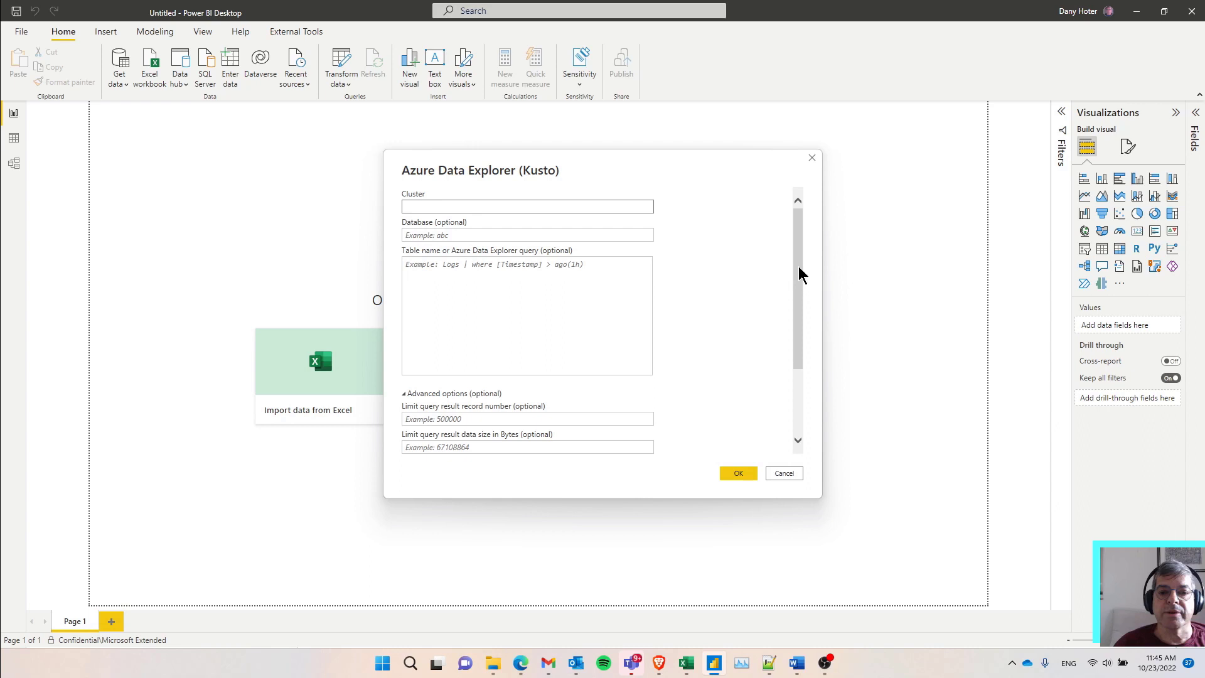
scroll(799, 266, "down", 5)
scroll(797, 262, "up", 5)
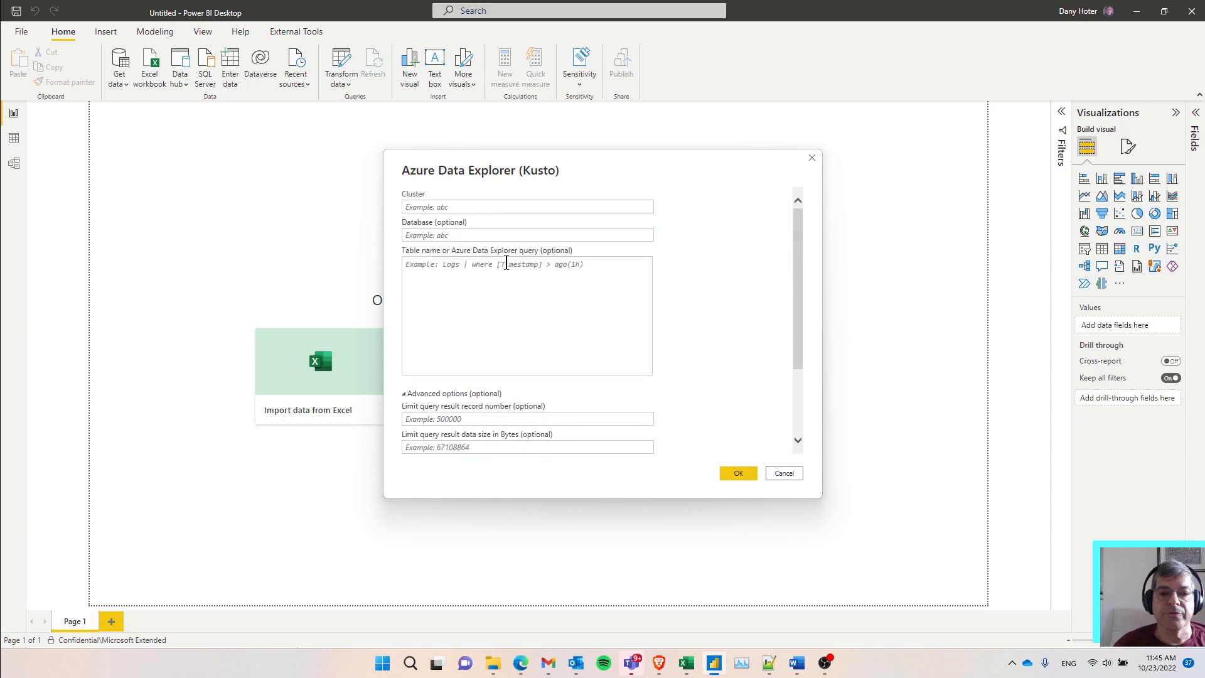
left_click(441, 207)
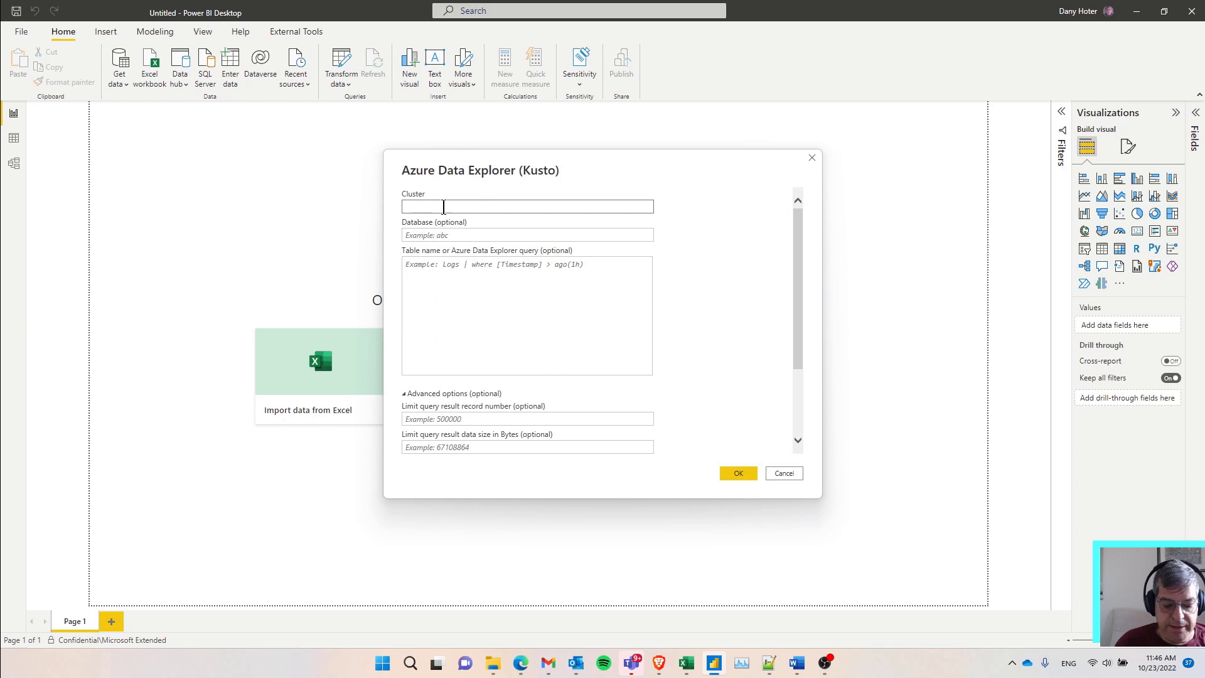
type("help")
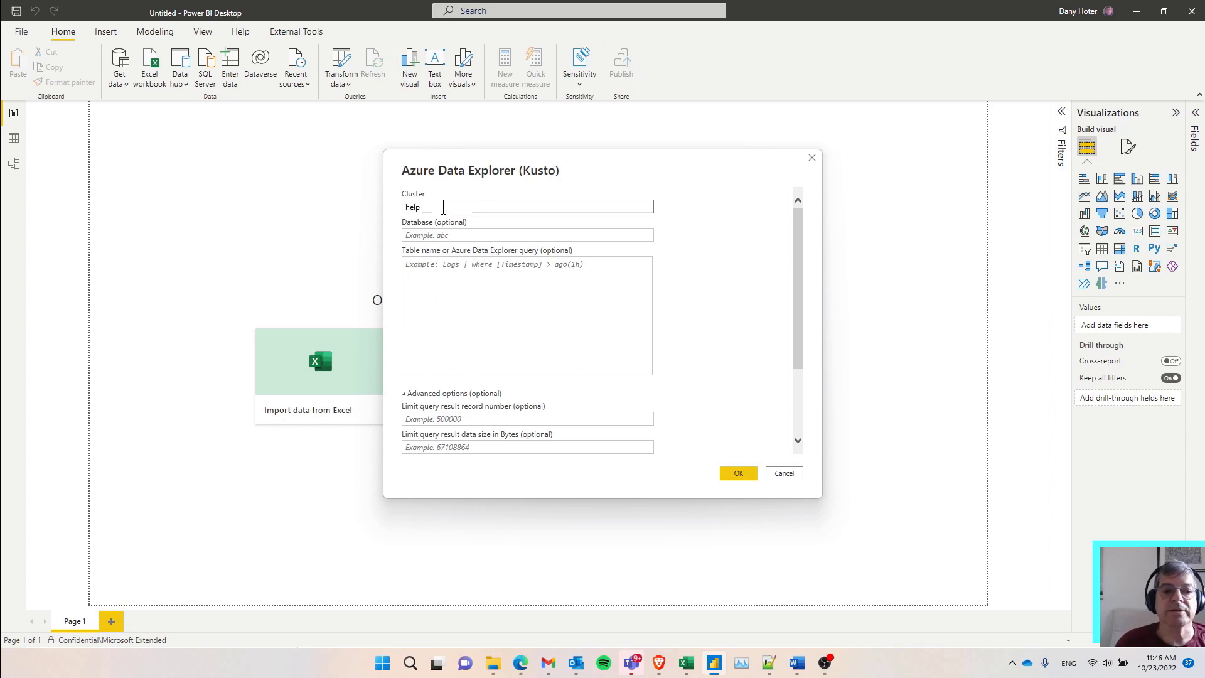
key("BackSpace")
key("BackSpace")
key("BackSpace")
key("BackSpace")
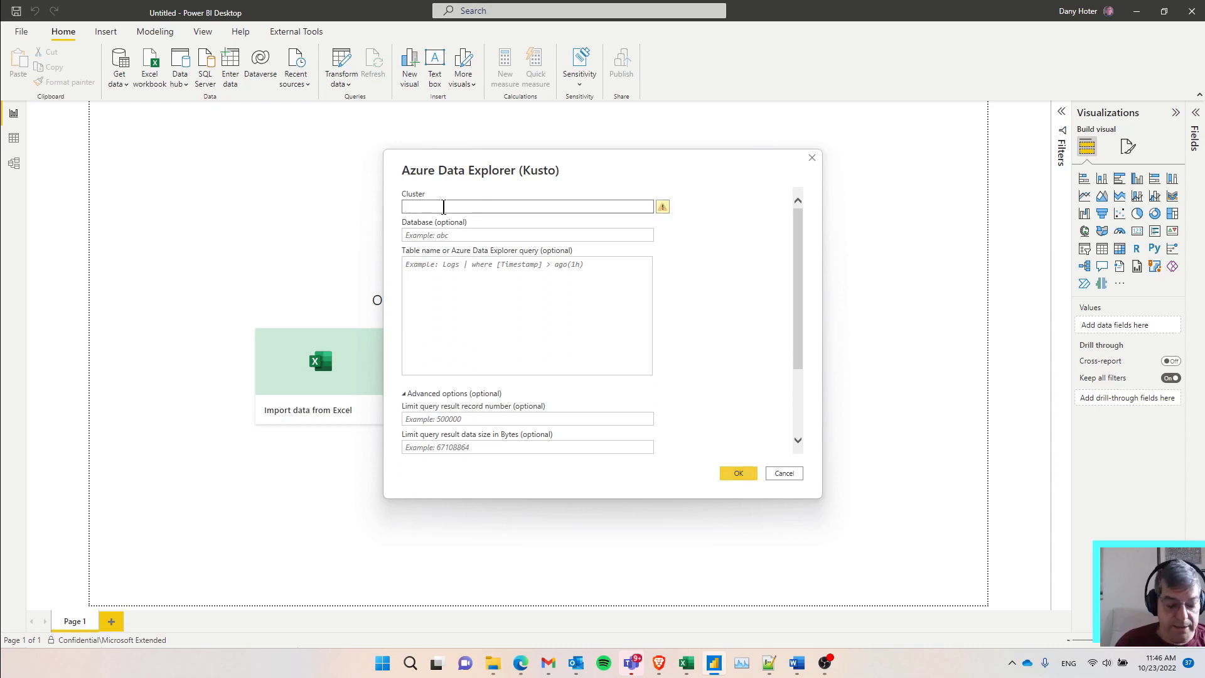
key("super+v")
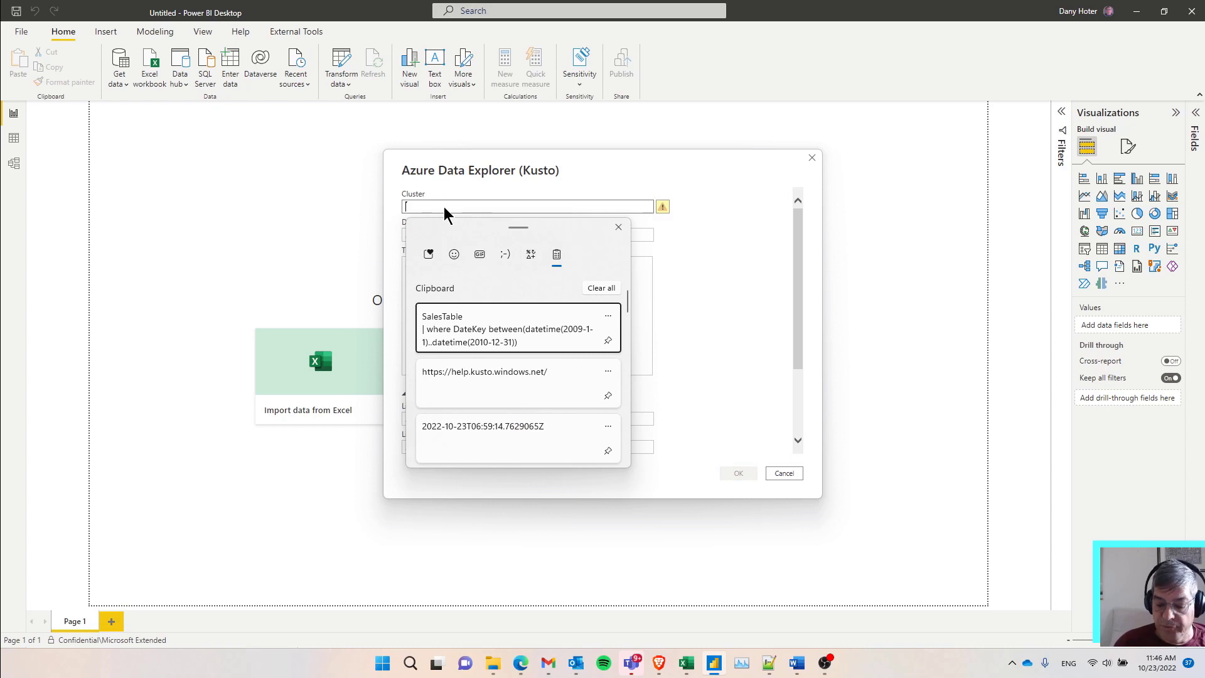
key("Down")
key("Return")
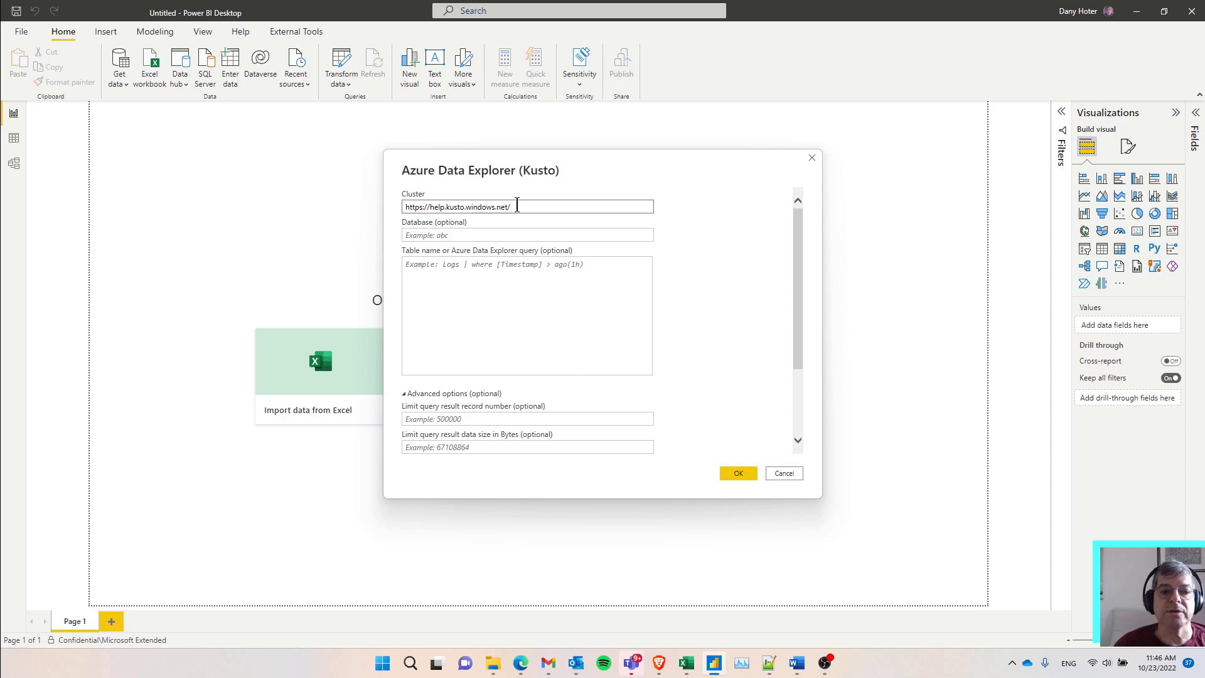
Switch the data connectivity mode to DirectQuery, leaving Database and advanced options blank.
left_click(456, 235)
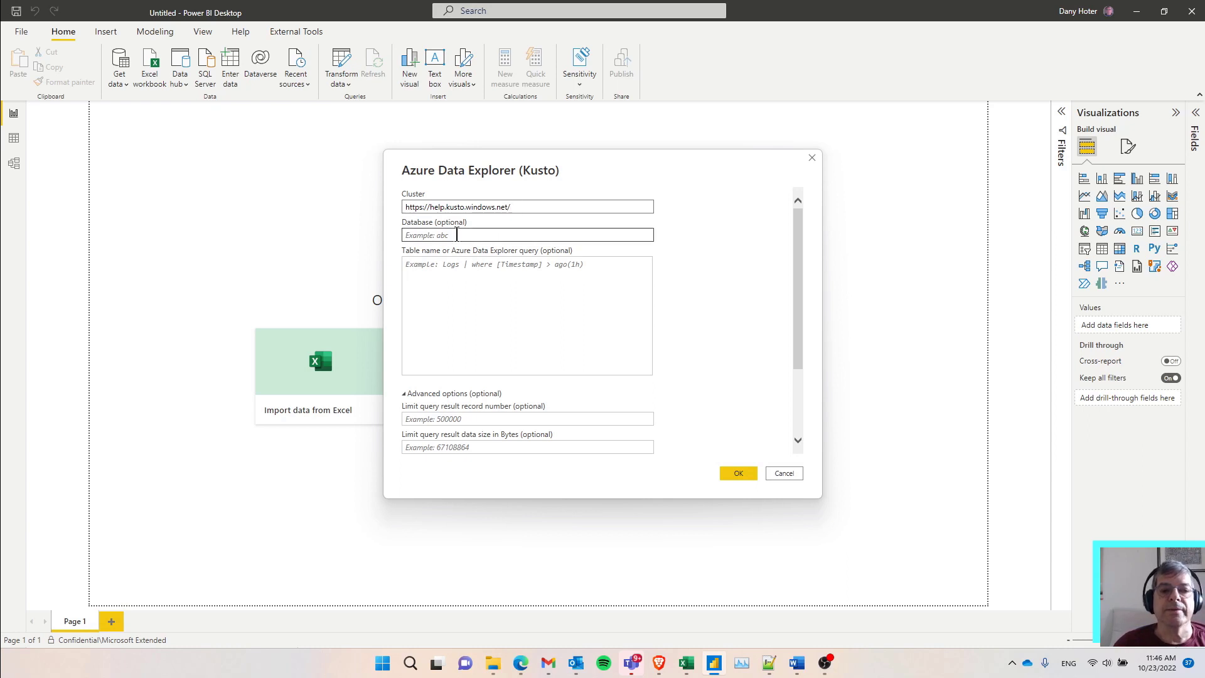
left_click_drag(799, 312, 790, 395)
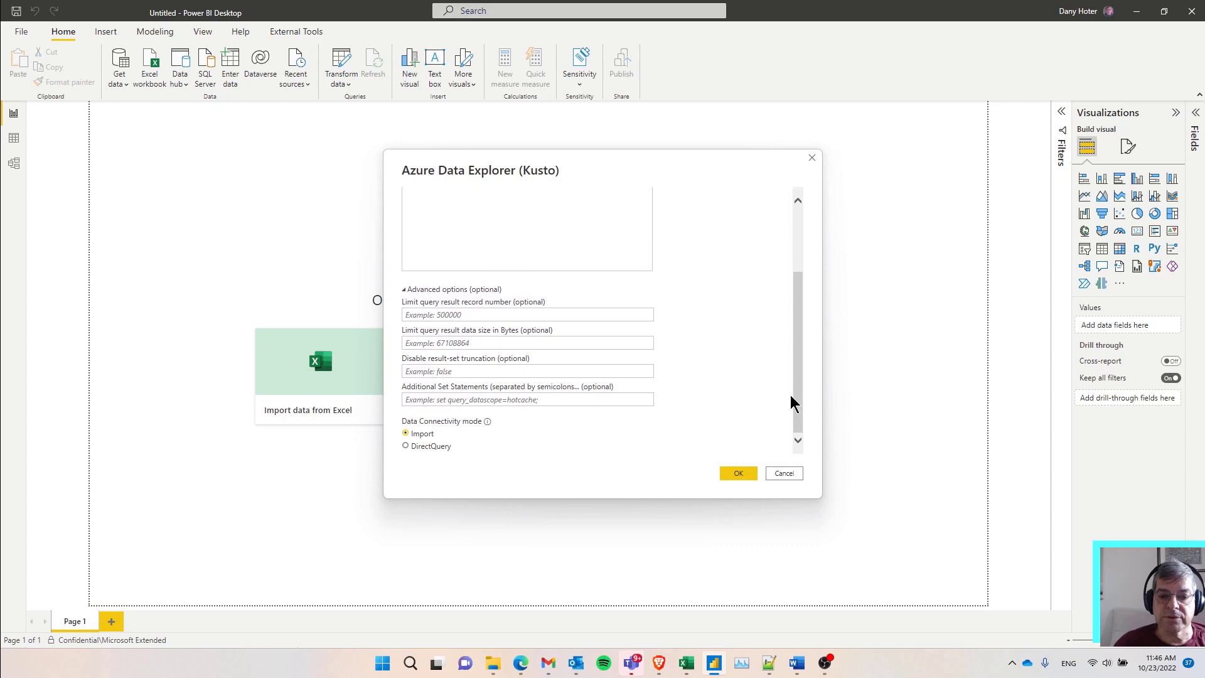
left_click(405, 446)
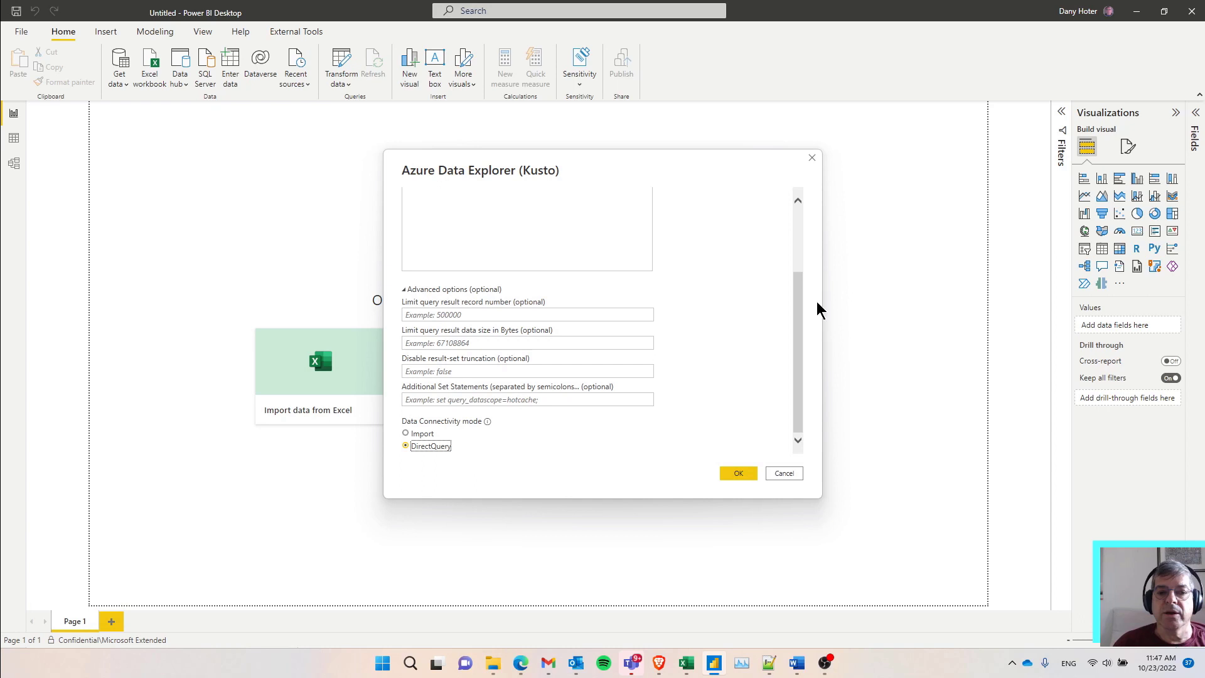
left_click_drag(798, 300, 800, 225)
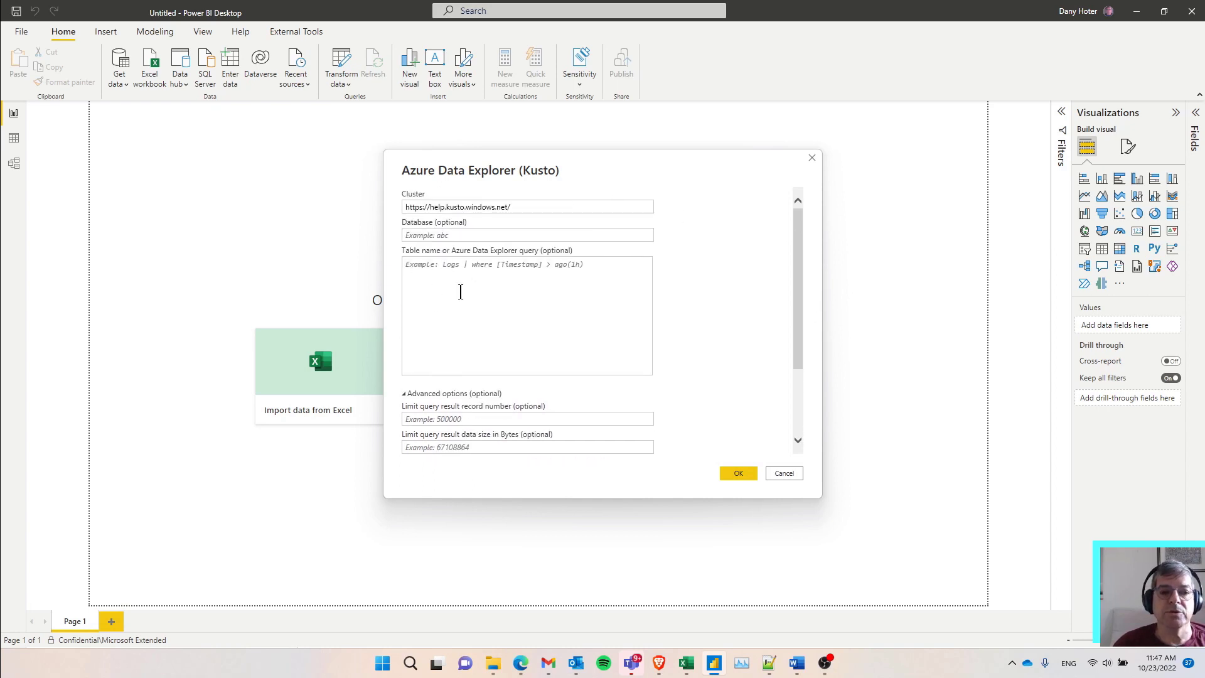
left_click(416, 234)
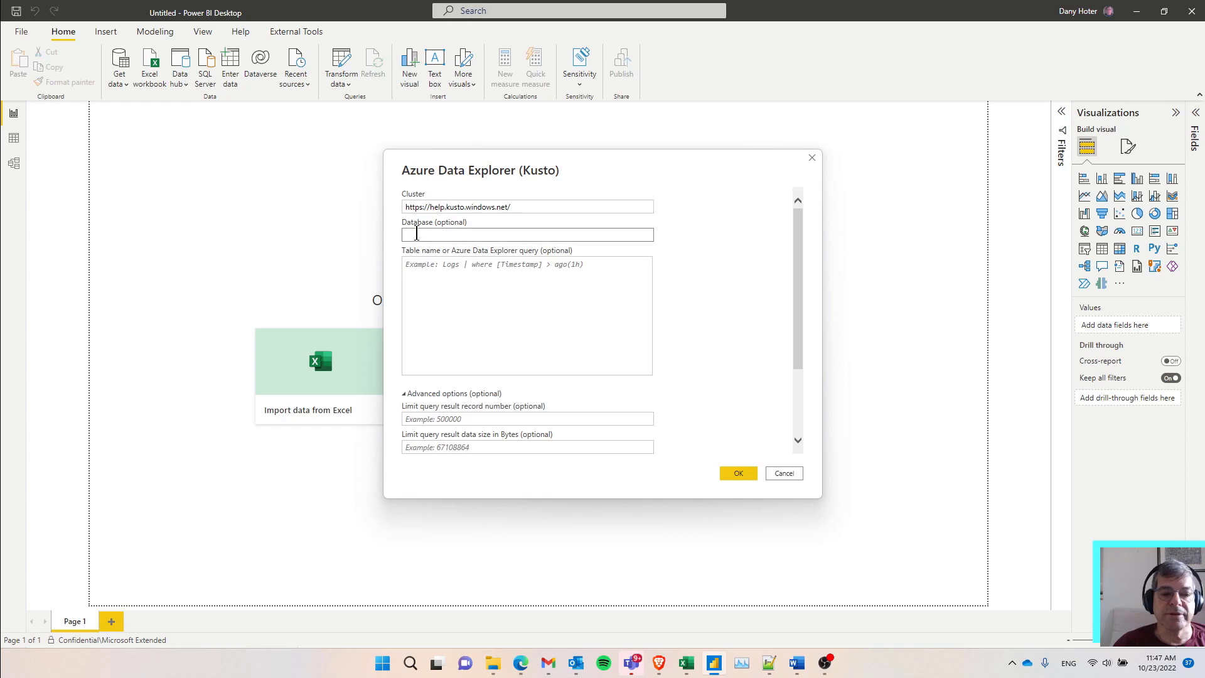
left_click(416, 286)
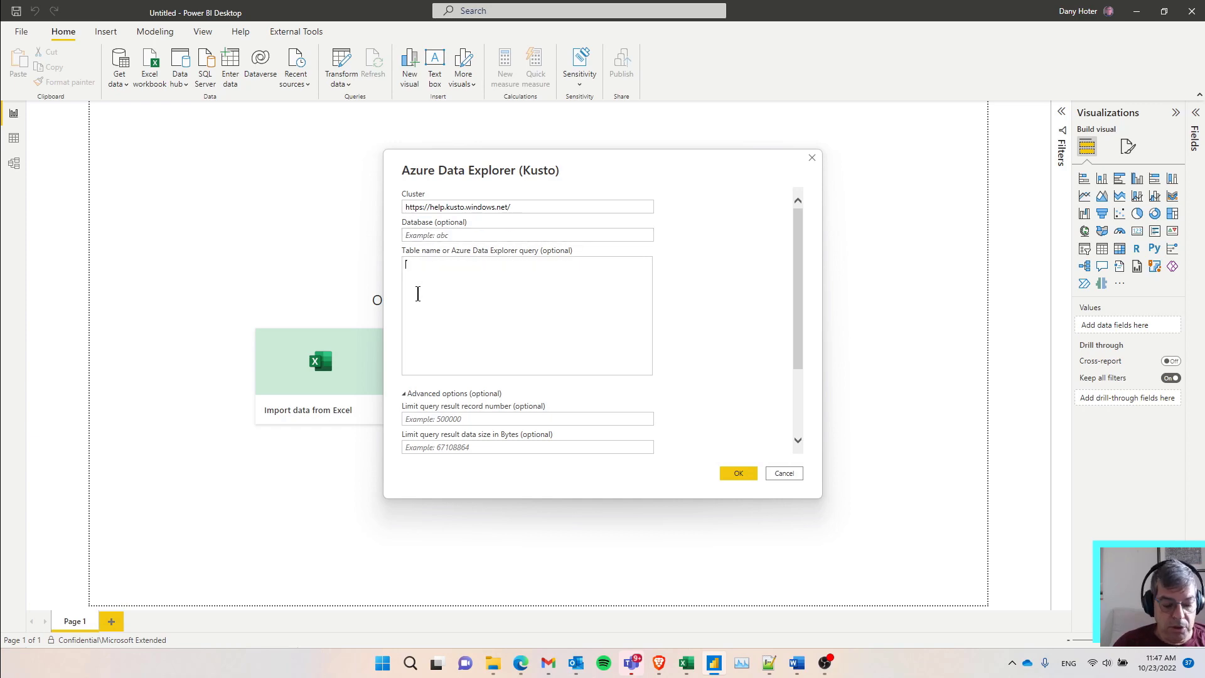
key("alt+Tab")
key("Escape")
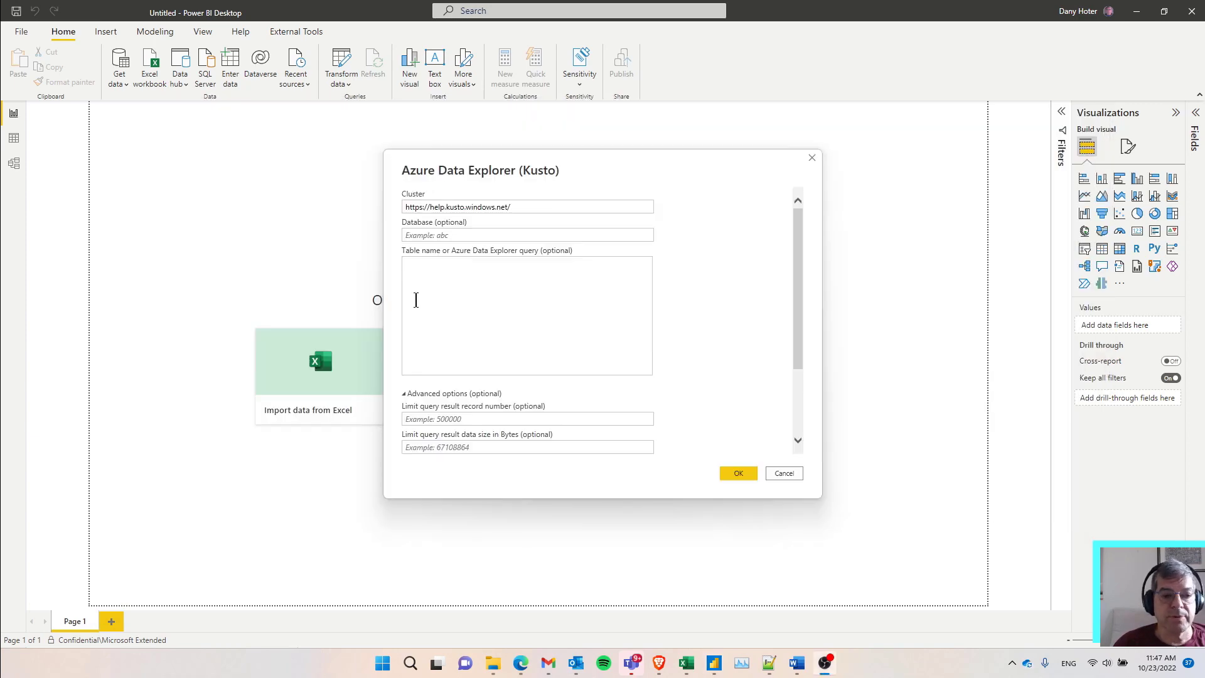
key("alt+Tab")
key("alt+Tab")
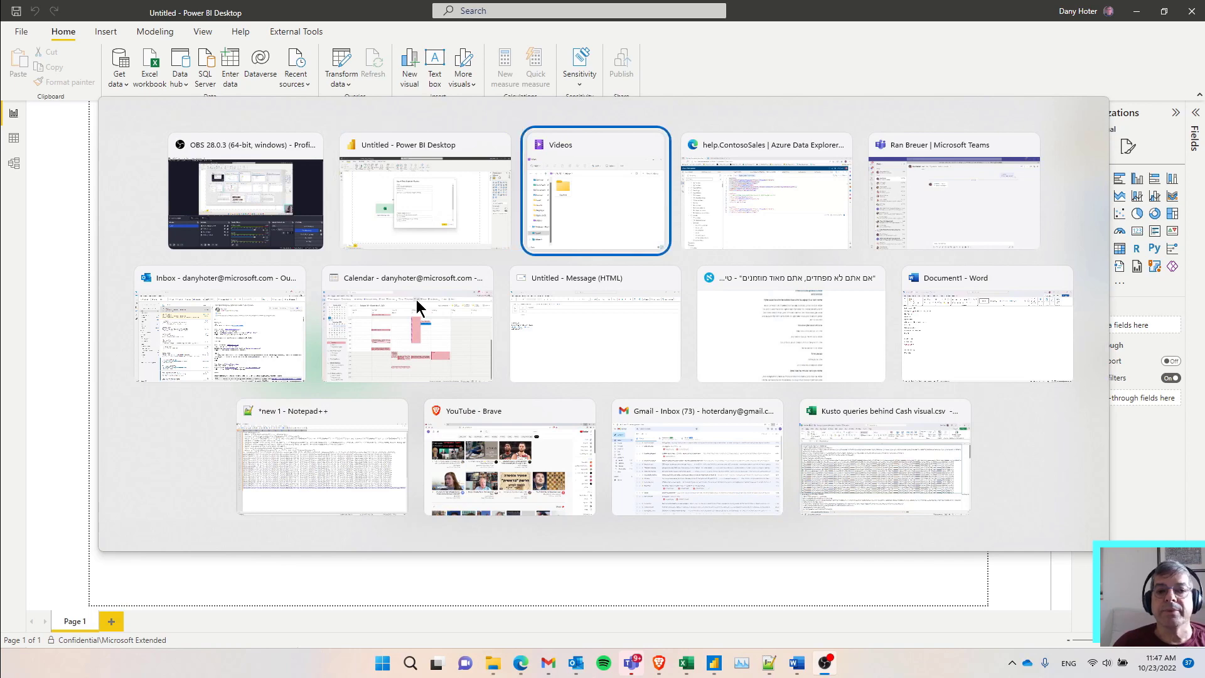
key("alt+Tab")
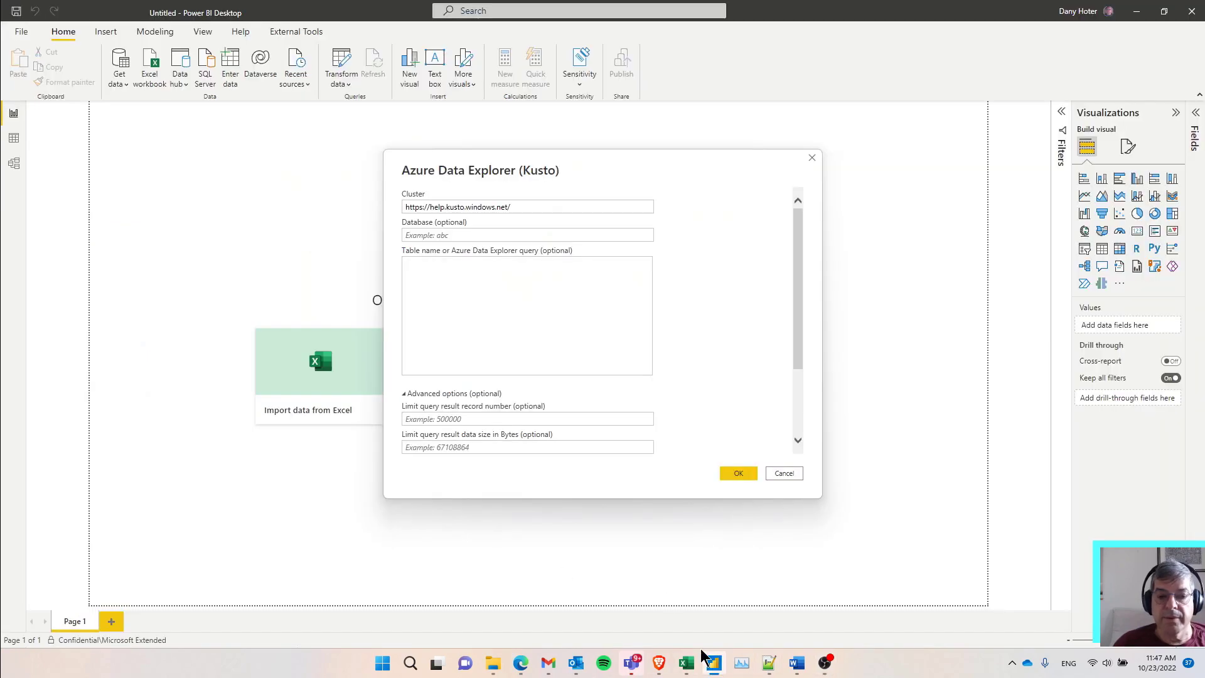
left_click(473, 290)
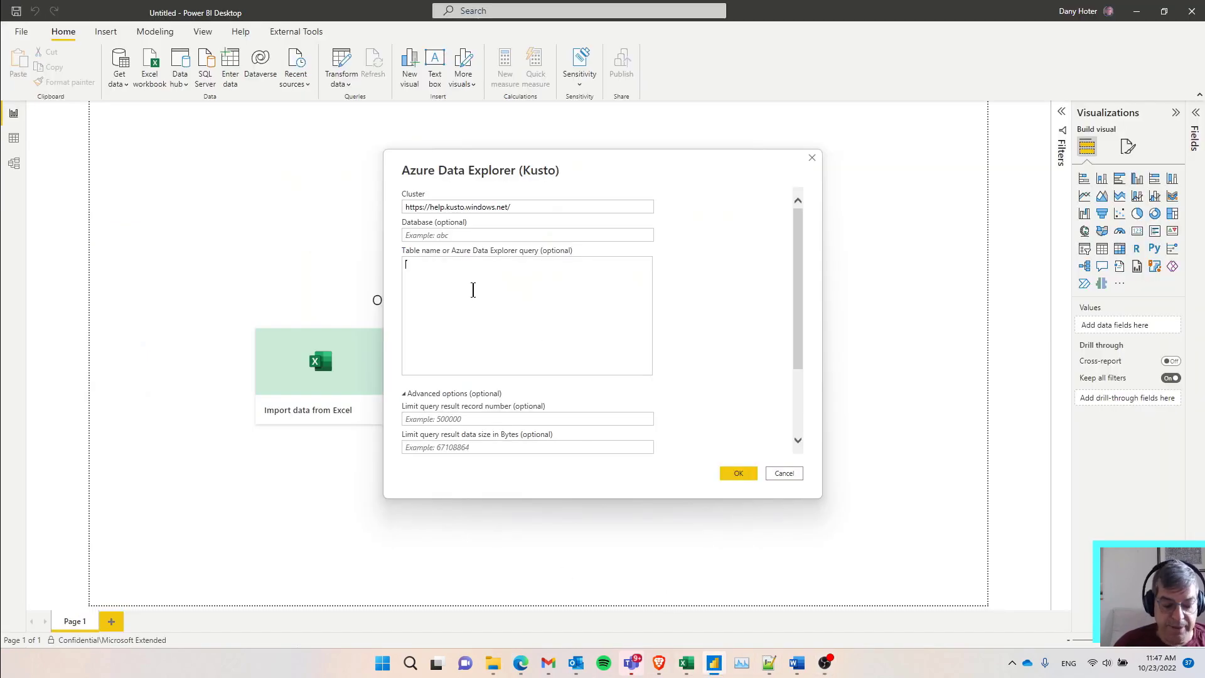
type("SalesTable | where DateKey between(datetime(2009-1-1)..datetime(2010-12-31)) | extend Month=floor(endofmonth(DateKey),1d) | partition hint.strategy=native by Month     (extend Year=startofyear(Month)     | summarize YTD=round(sumif(SalesAmount, DateKey between(Year..Month))) by Year,Month,Country) | summarize sum(YTD) by Year,Month,Country | order by Country , Year asc,Month asc")
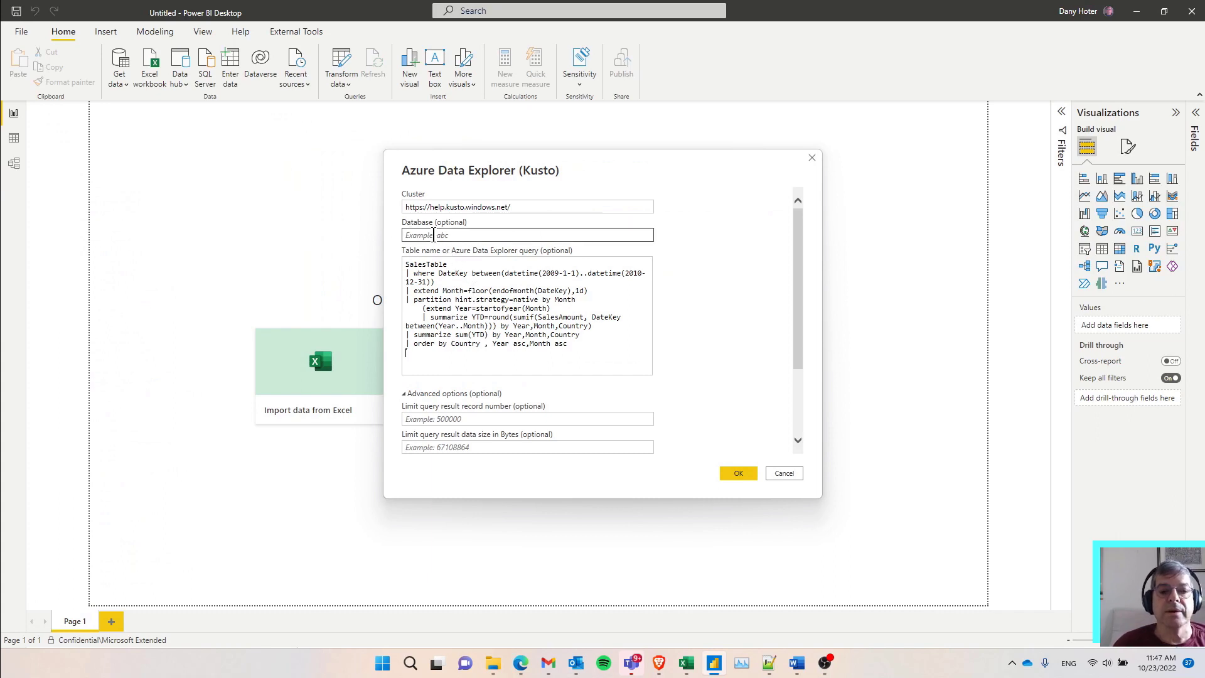
key("ctrl+z")
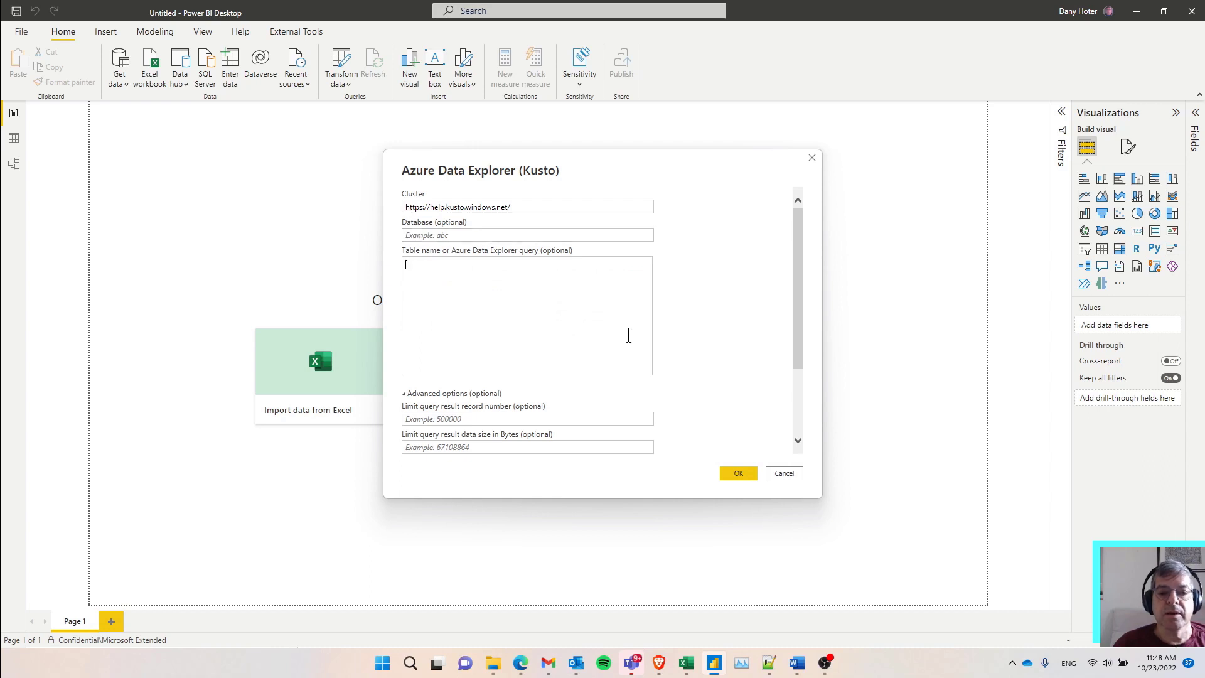
left_click_drag(796, 348, 753, 430)
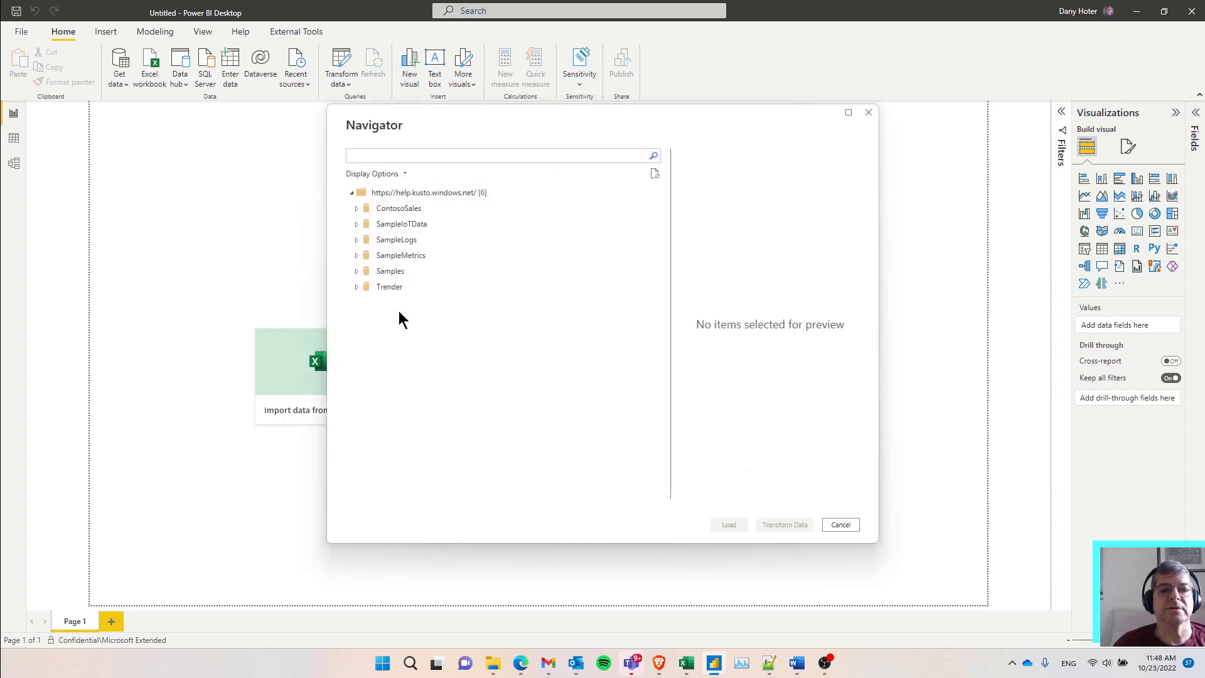
Expand ContosoSales in Navigator and check SalesTable to preview its rows.
left_click(355, 207)
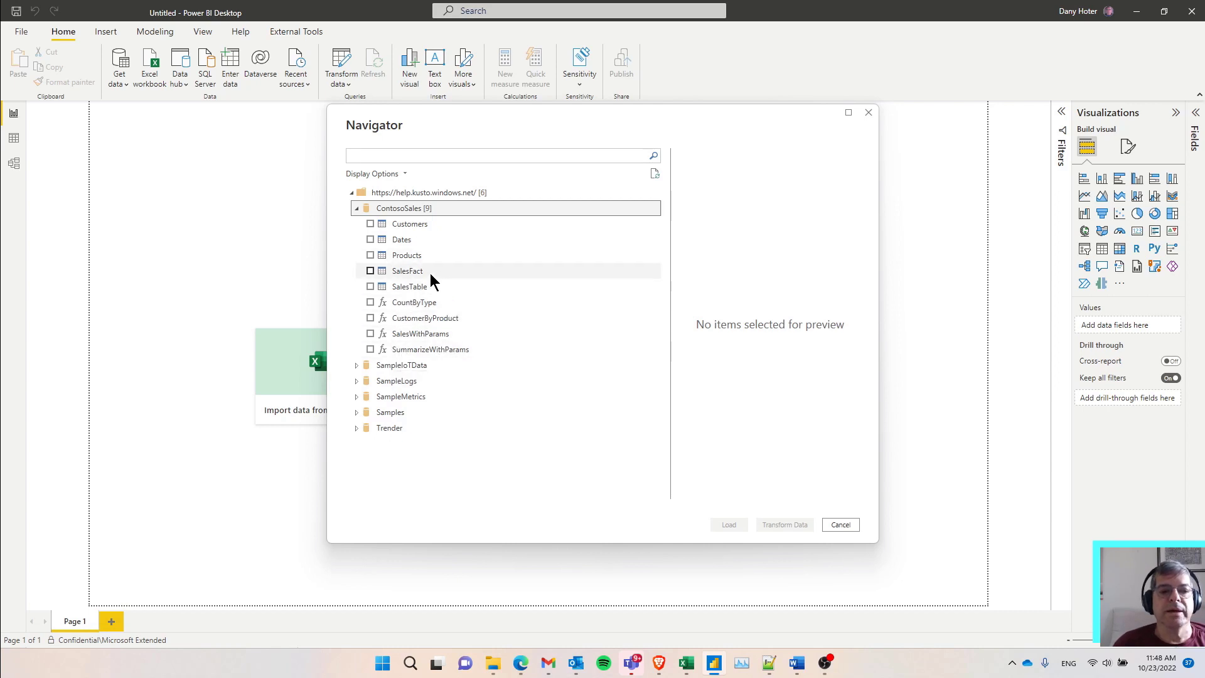
left_click(370, 287)
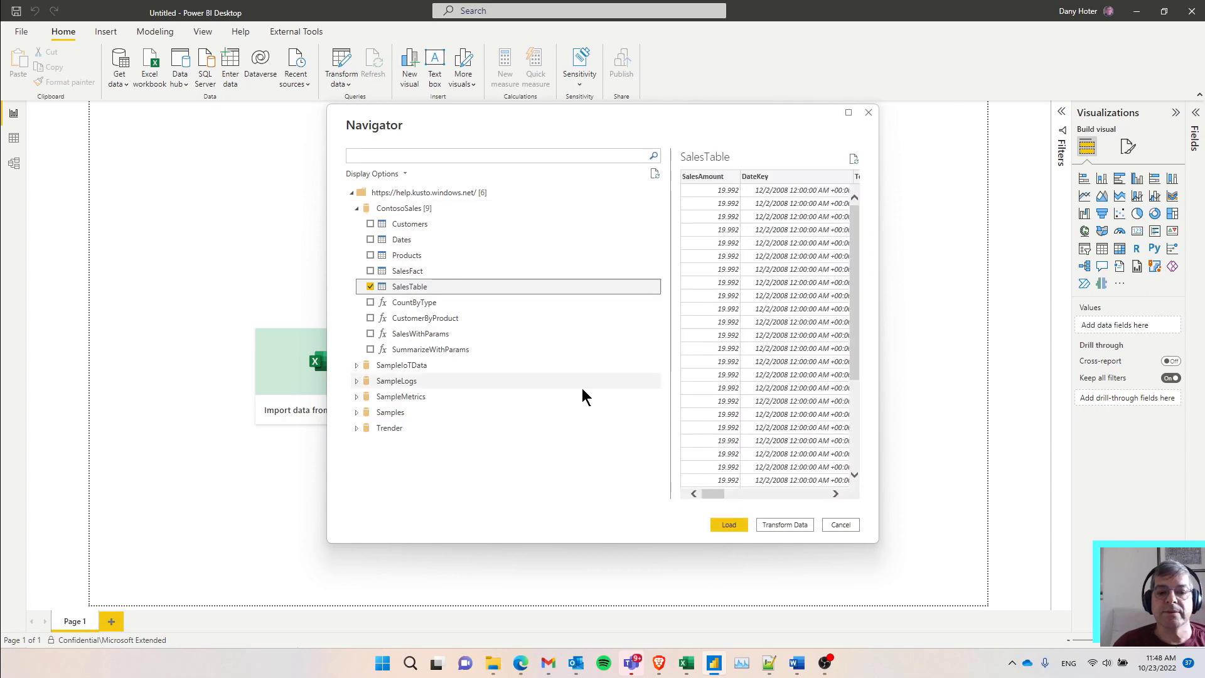
mouse_move(713, 495)
left_mouse_down()
mouse_move(789, 503)
mouse_move(696, 495)
left_mouse_up()
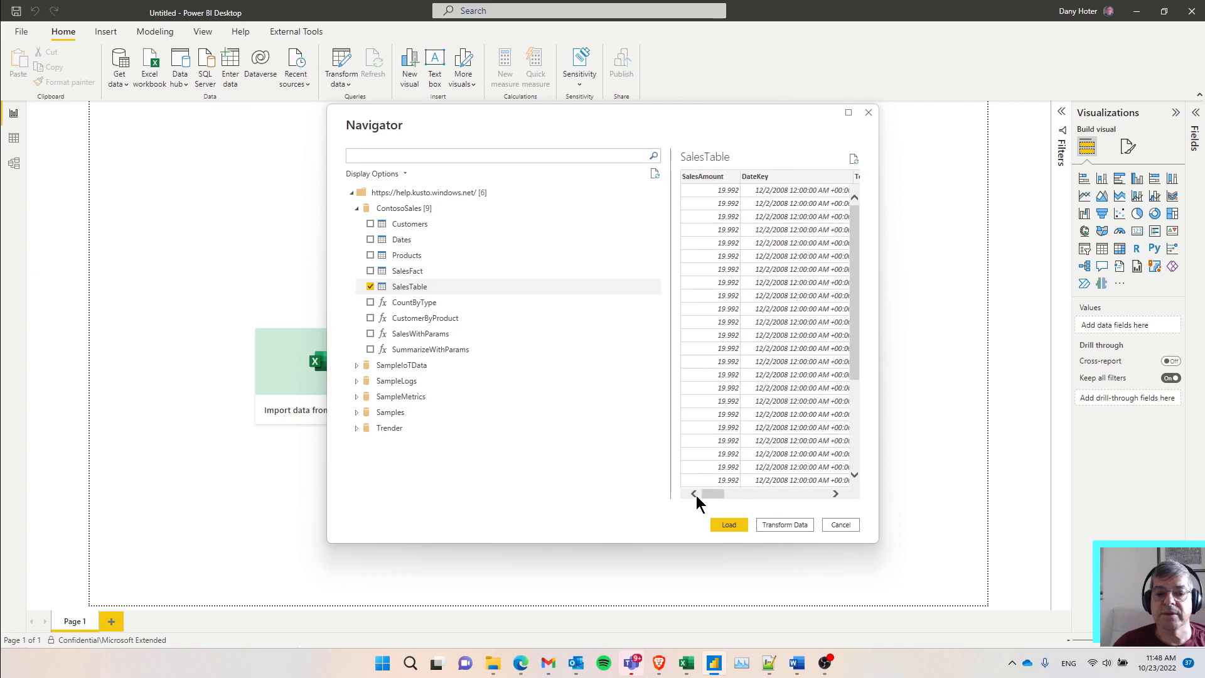
Choose Transform Data to load SalesTable into Power Query Editor.
left_click(788, 524)
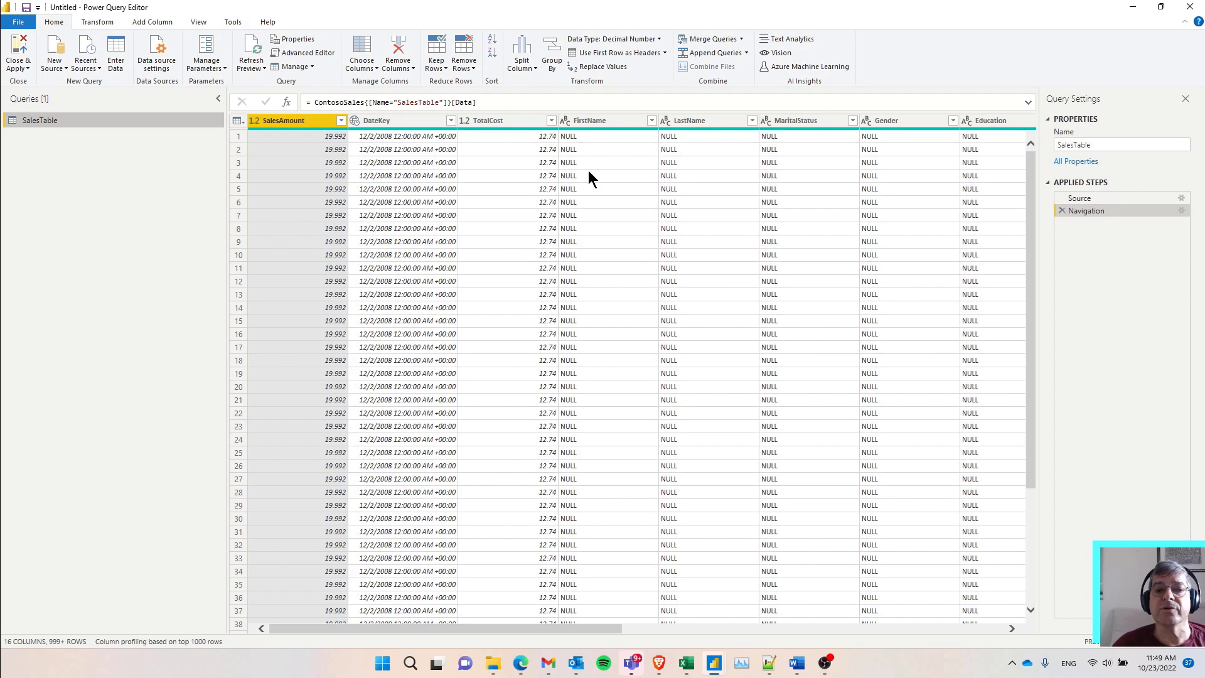
Apply a Does Not Equal 'NULL' text filter to the FirstName column.
left_click(652, 121)
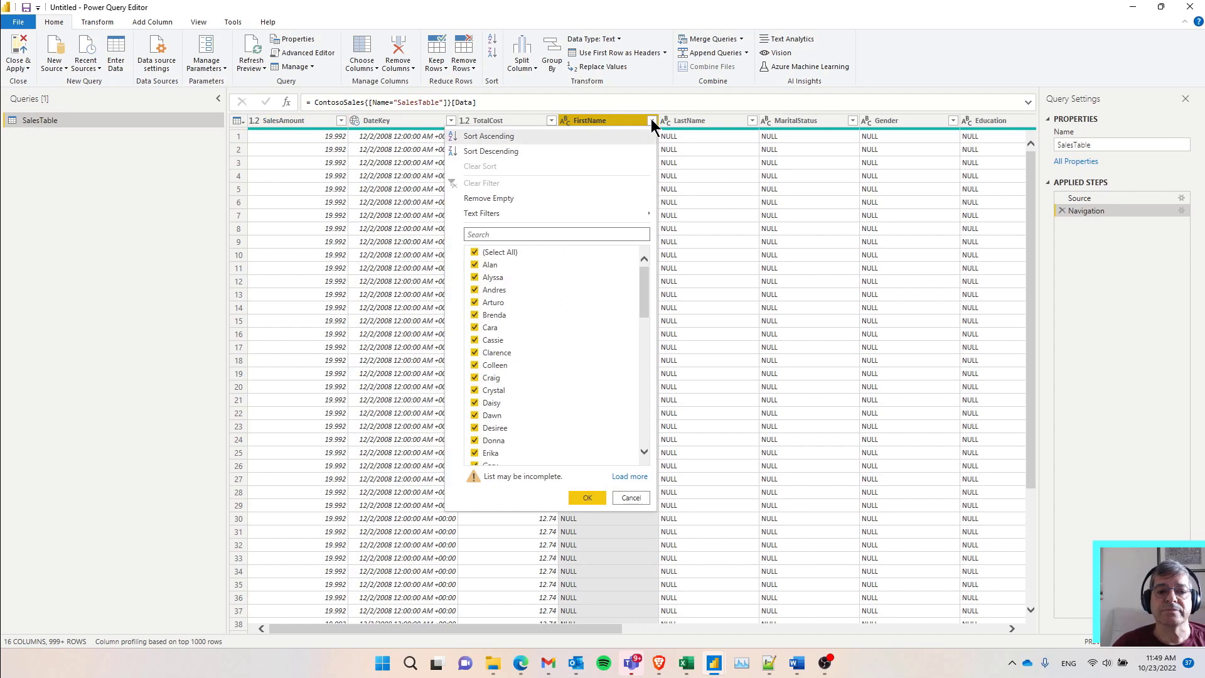
mouse_move(508, 212)
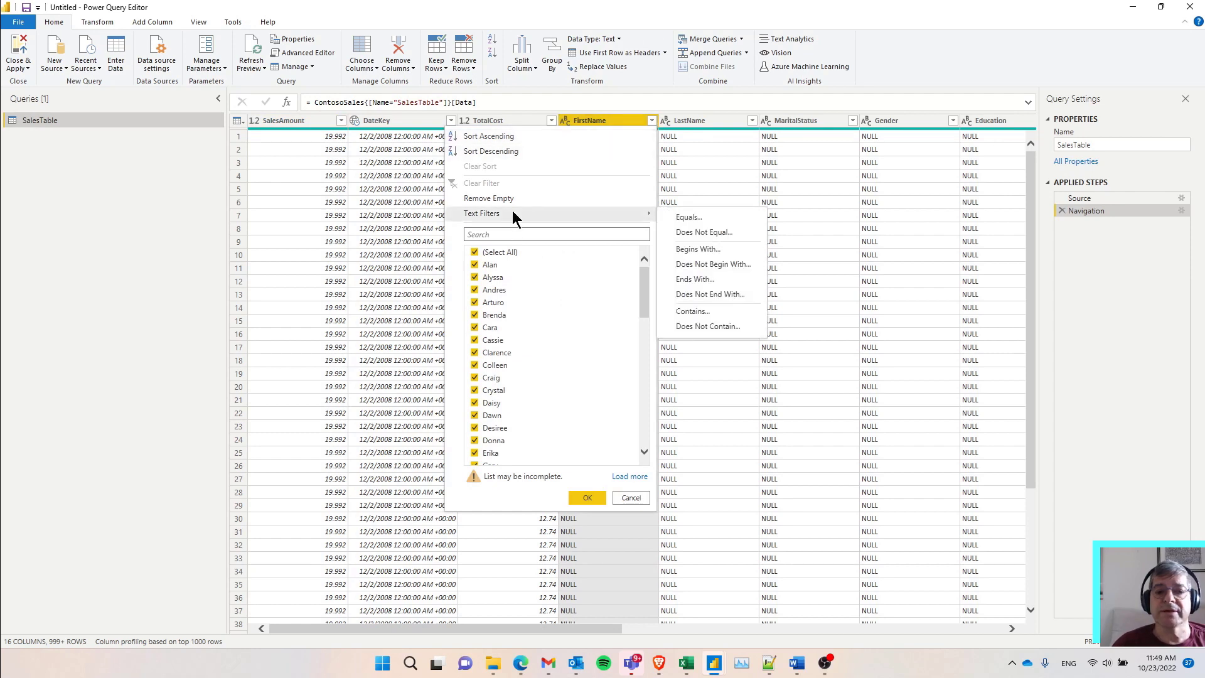
left_click(682, 234)
left_click(544, 324)
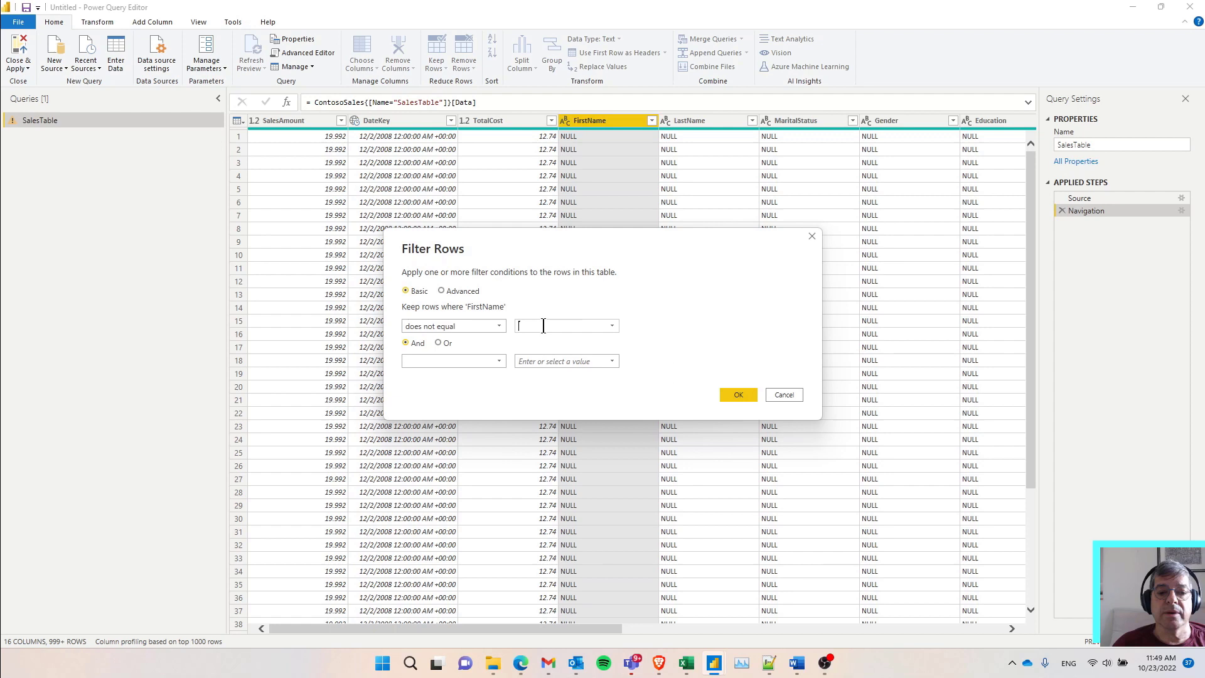
type("NULL")
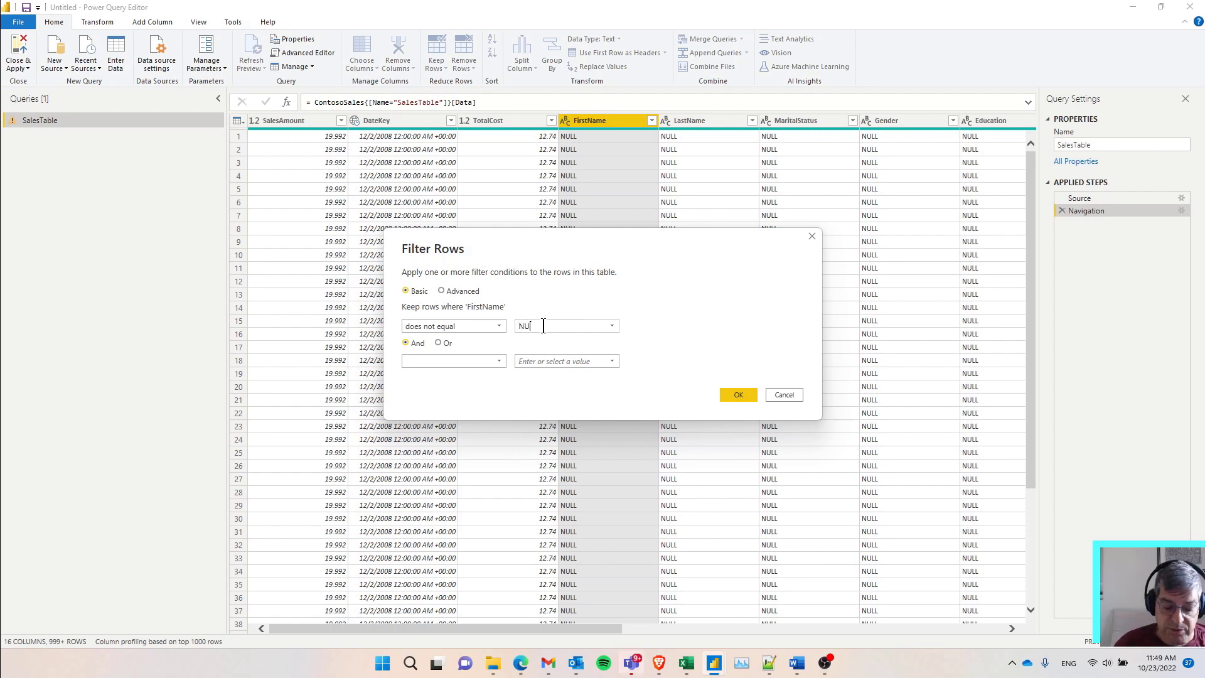
left_click(734, 395)
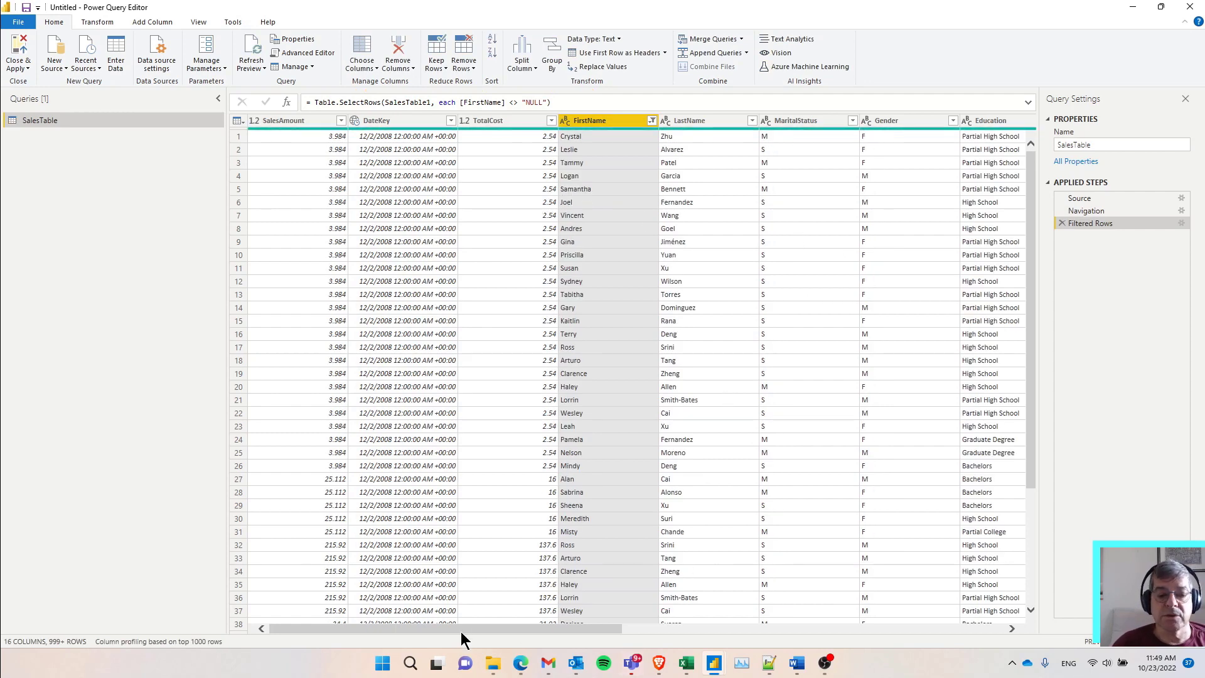
Remove the Education and Occupation columns, then select FirstName and LastName.
left_click_drag(472, 627, 600, 631)
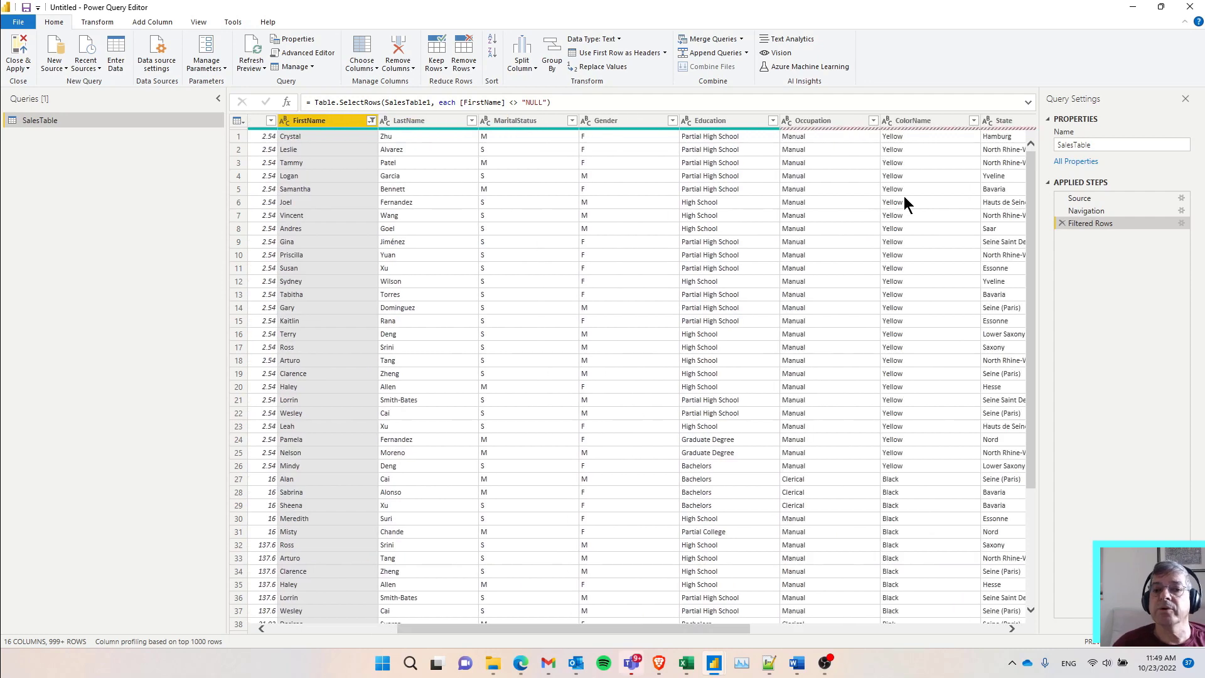
left_click(726, 116)
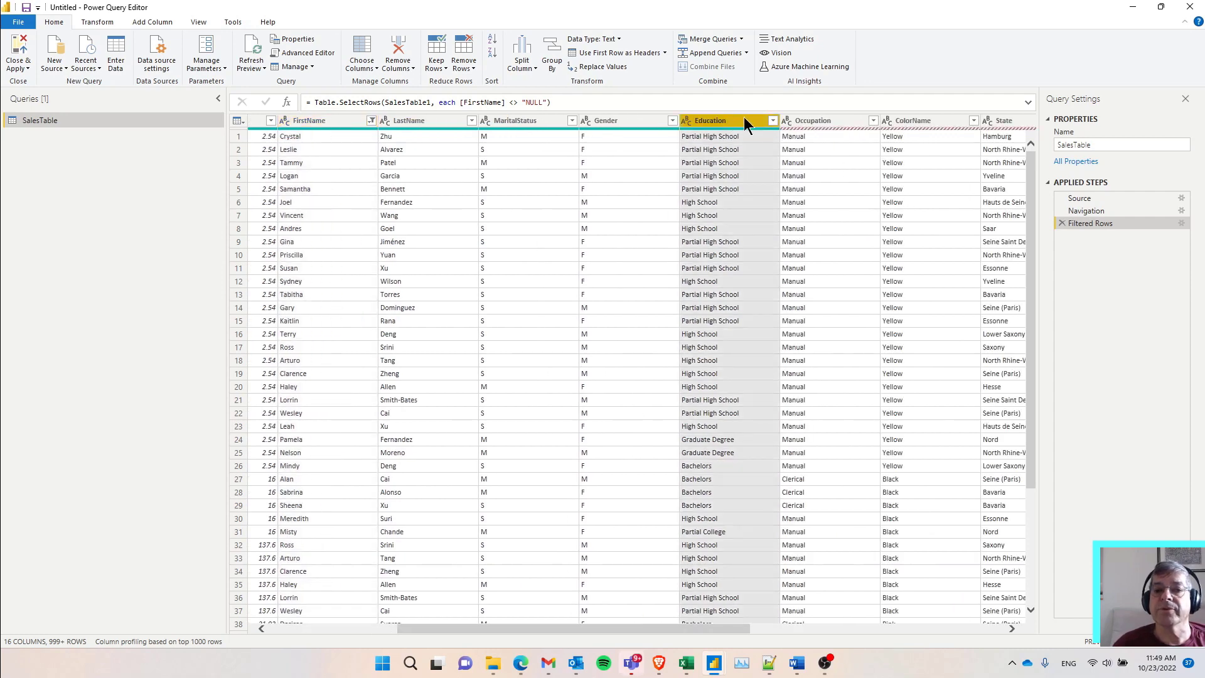
left_click(788, 120, "ctrl")
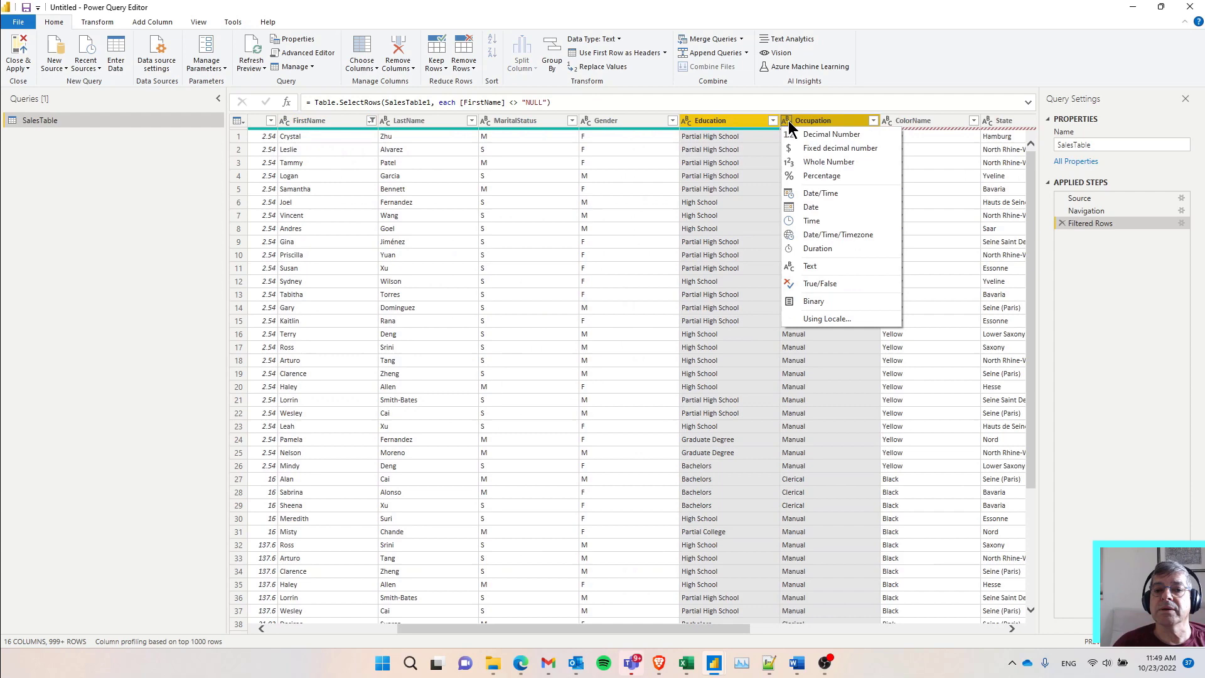
right_click(790, 121)
left_click(826, 145)
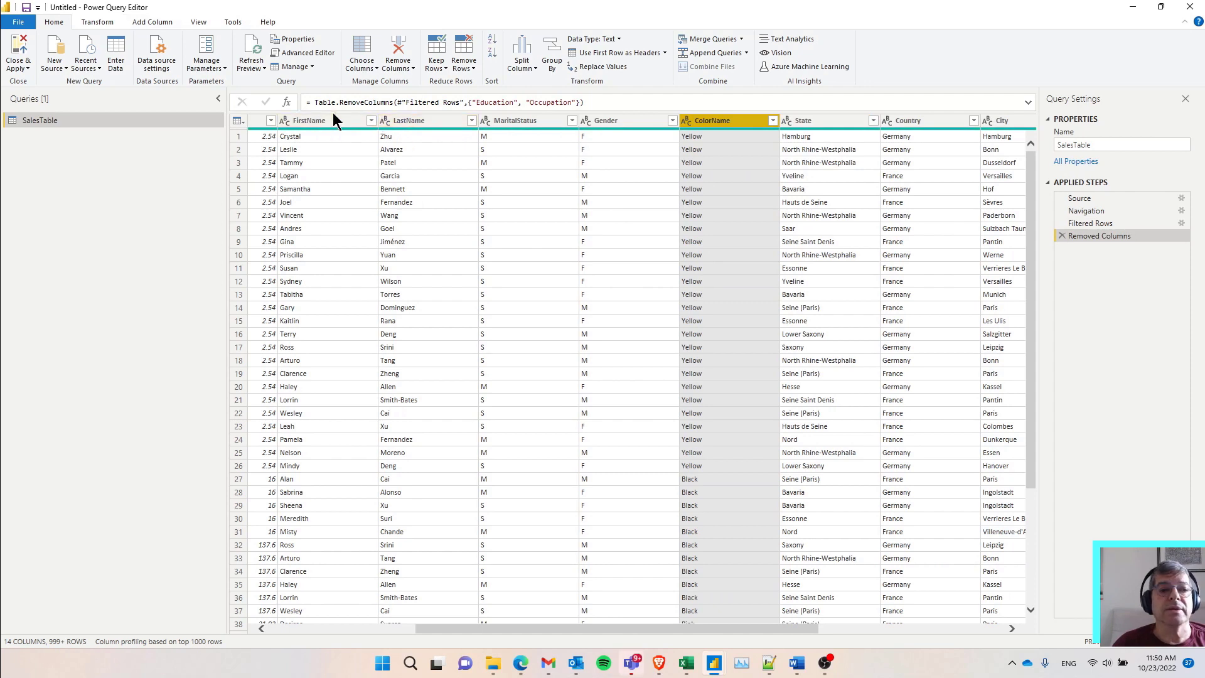
left_click(346, 121)
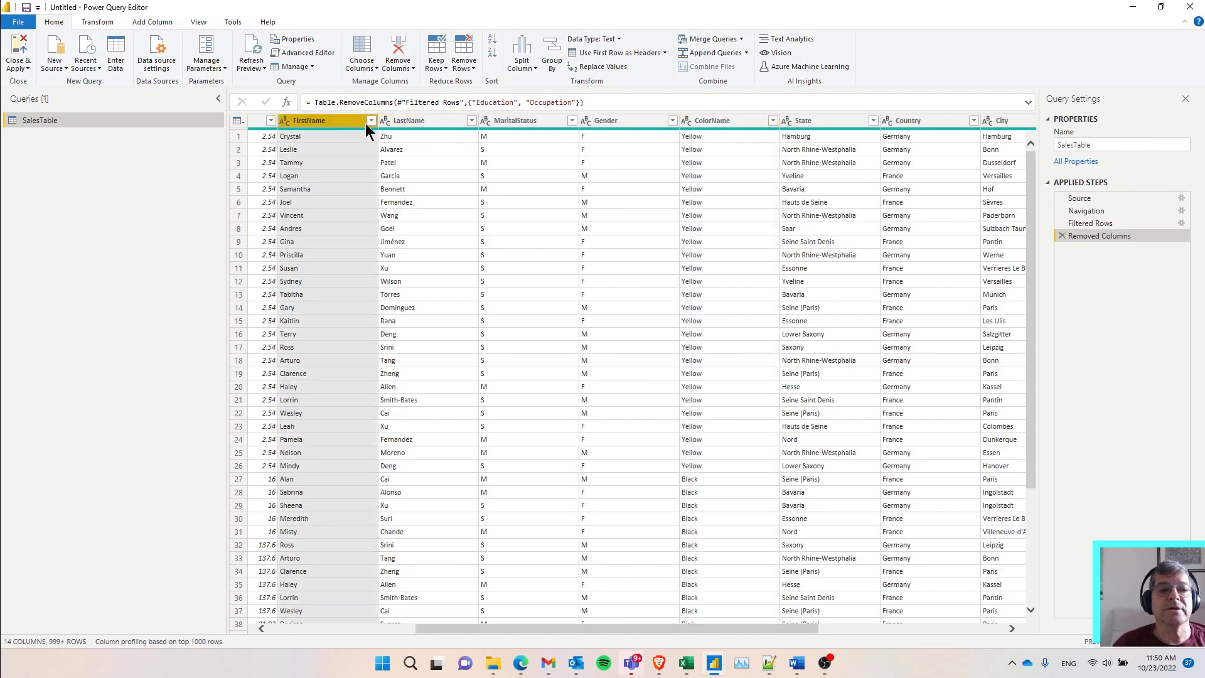
left_click(405, 121, "ctrl")
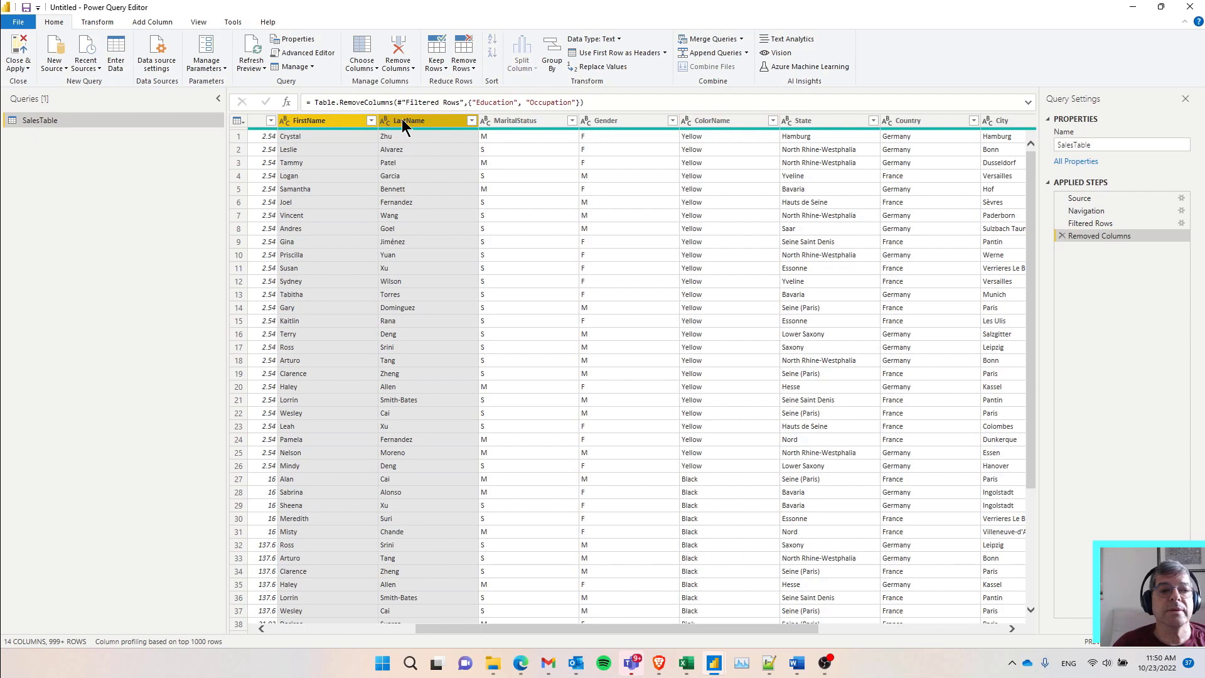
Merge FirstName and LastName with a Space separator into a new 'Full Name' column.
left_click(150, 24)
left_click(284, 39)
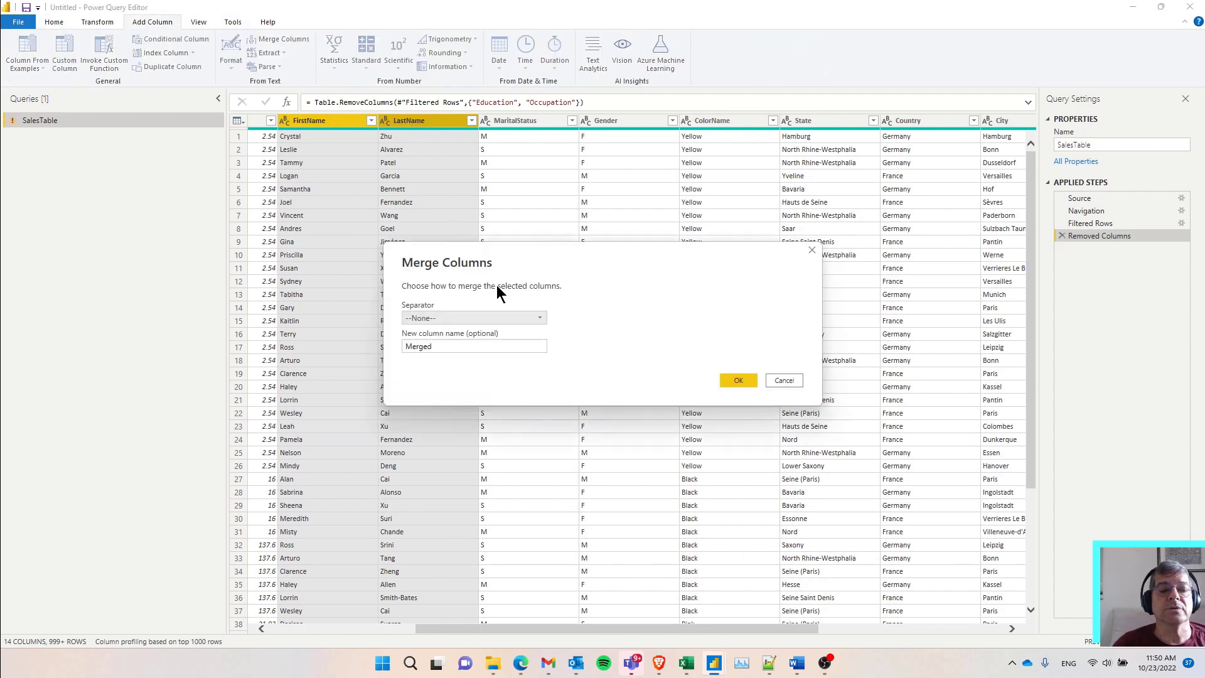
left_click(454, 320)
left_click(435, 396)
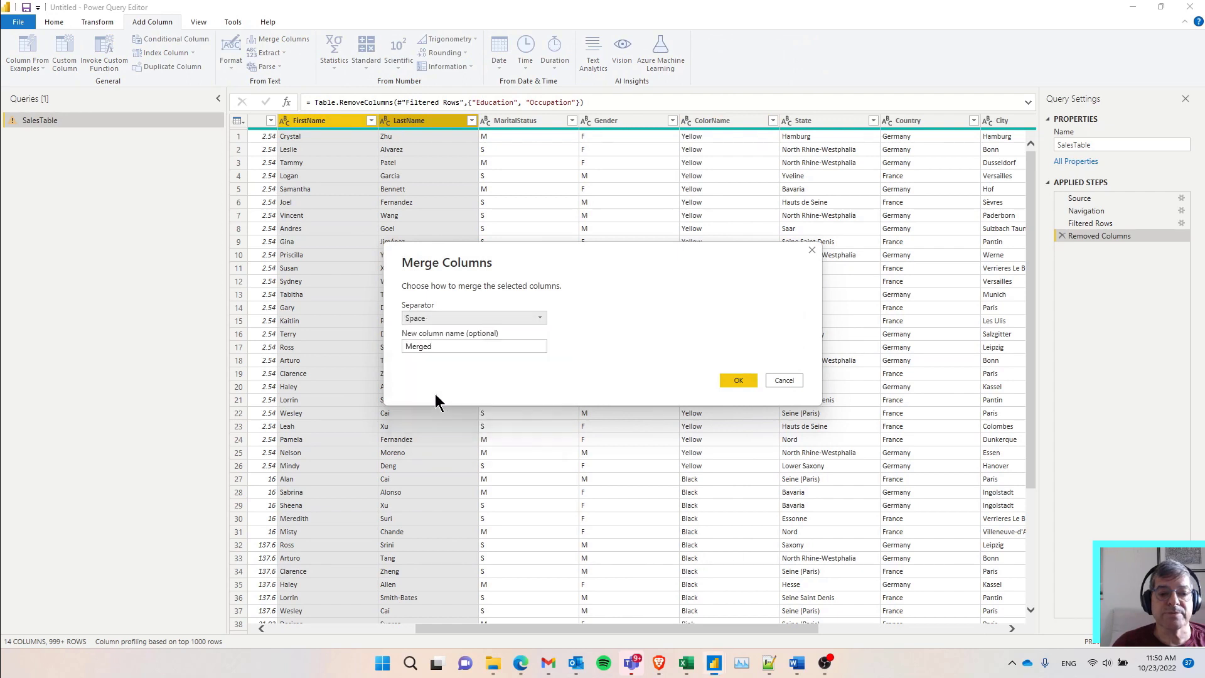
left_click_drag(442, 353, 384, 347)
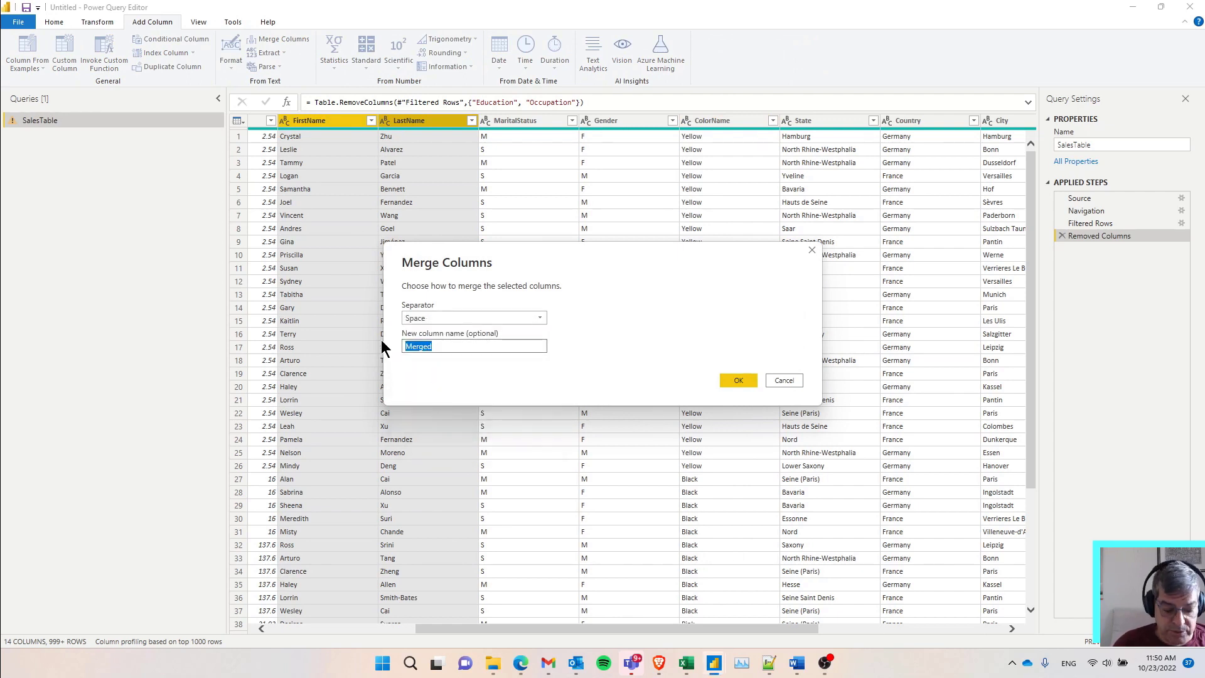
type("Ful")
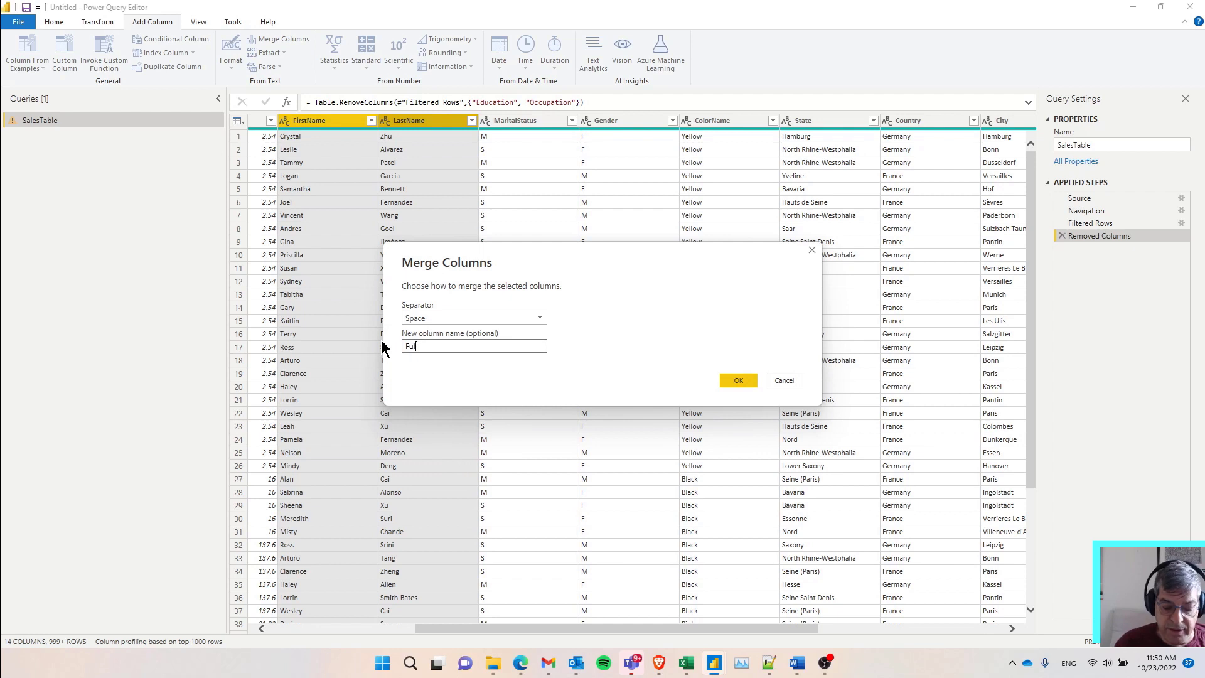
type("l Name")
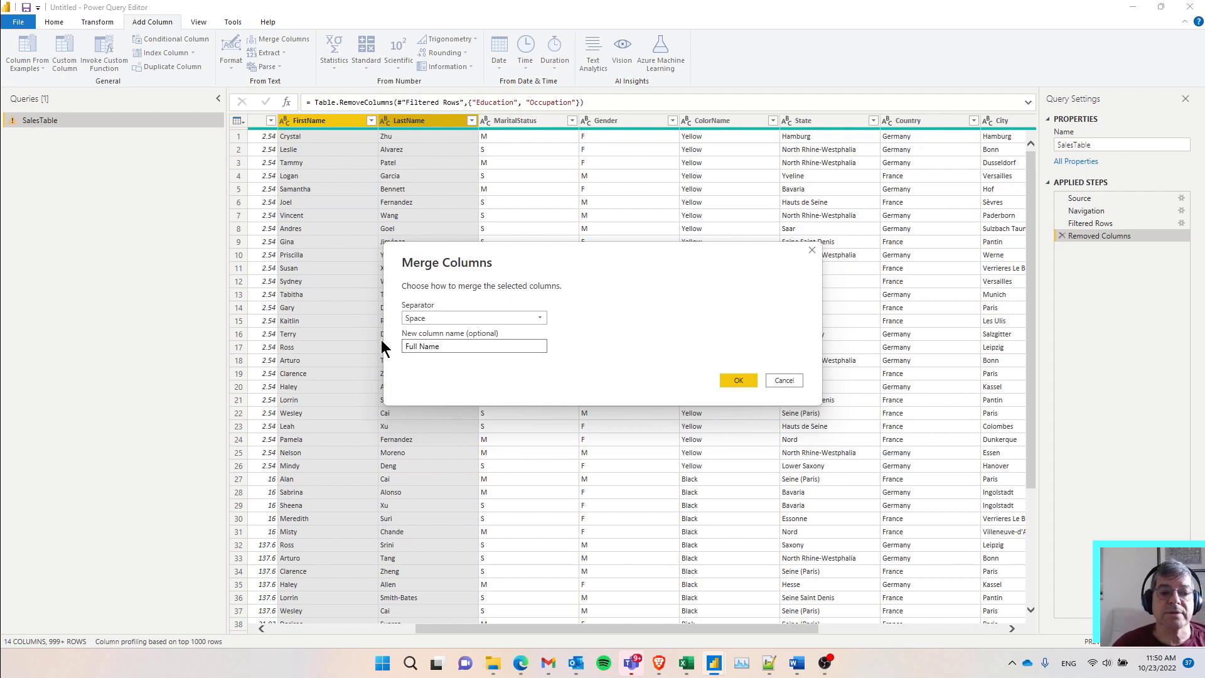
left_click(736, 379)
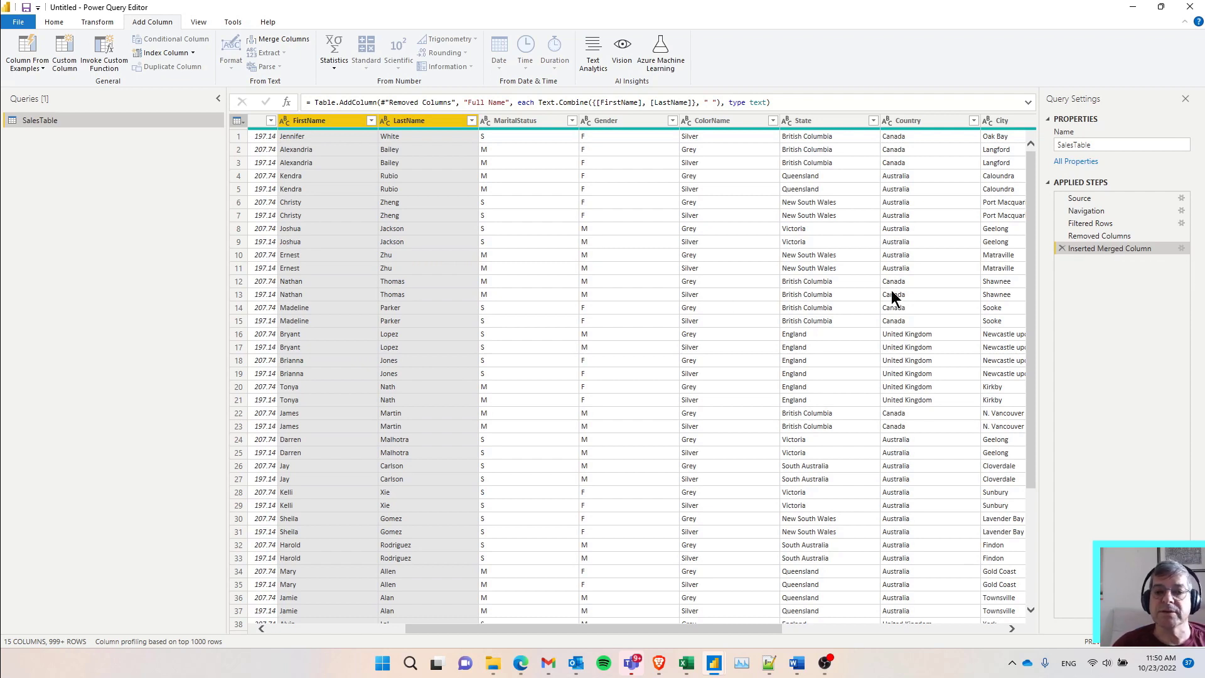
right_click(1082, 248)
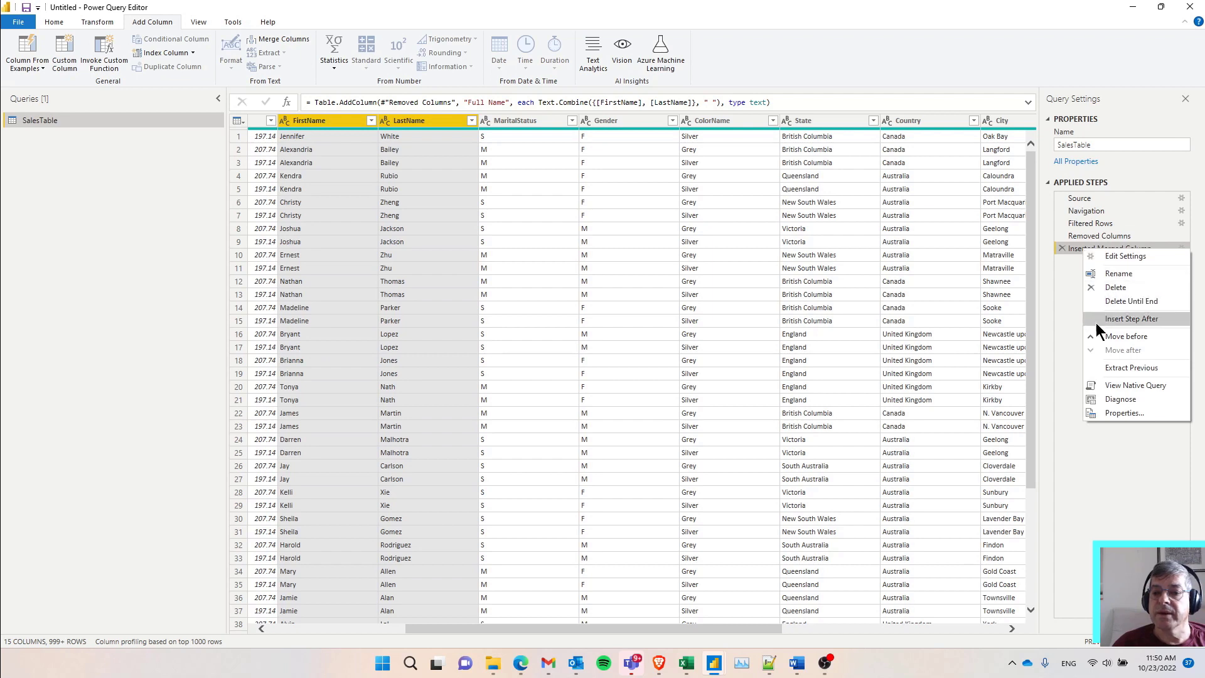
left_click(1106, 385)
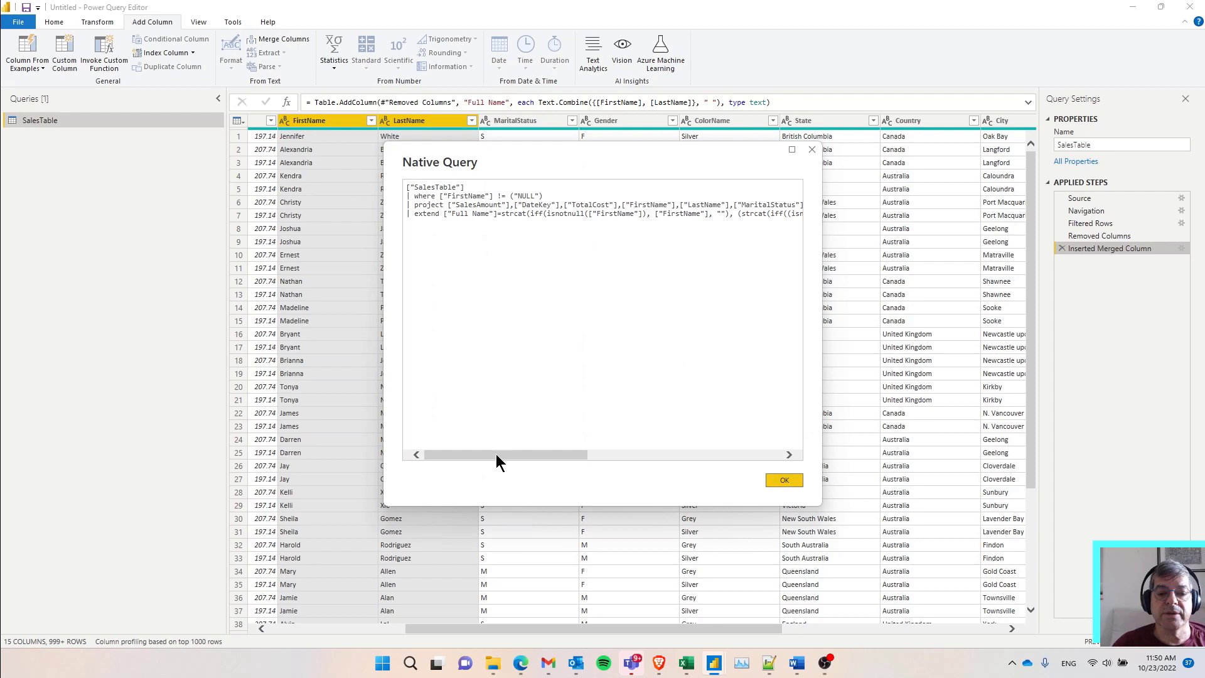
mouse_move(496, 455)
left_mouse_down()
mouse_move(713, 462)
mouse_move(494, 456)
left_mouse_up()
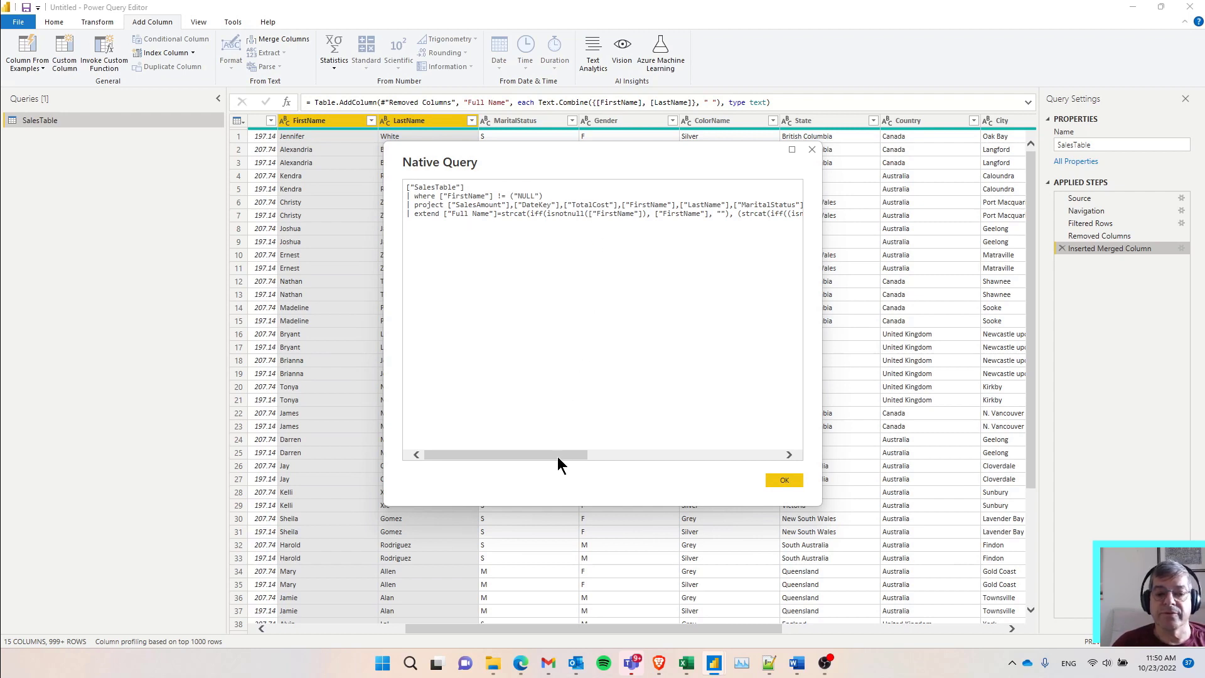
left_click_drag(557, 455, 626, 455)
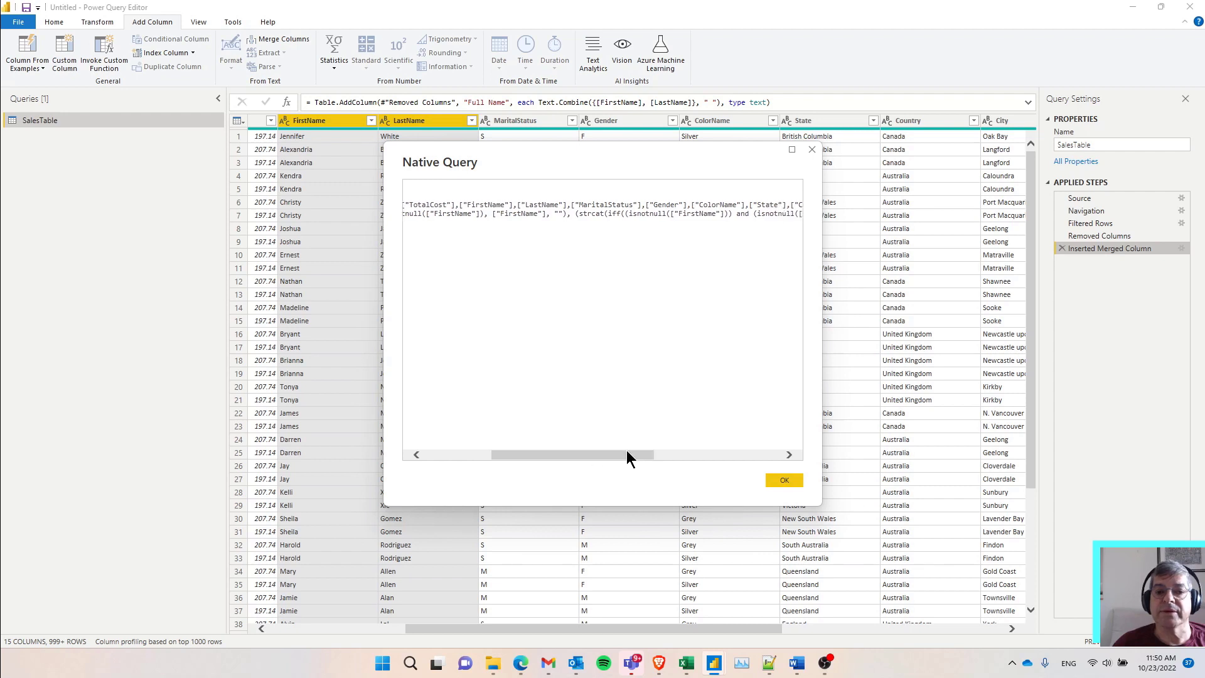
left_click(781, 481)
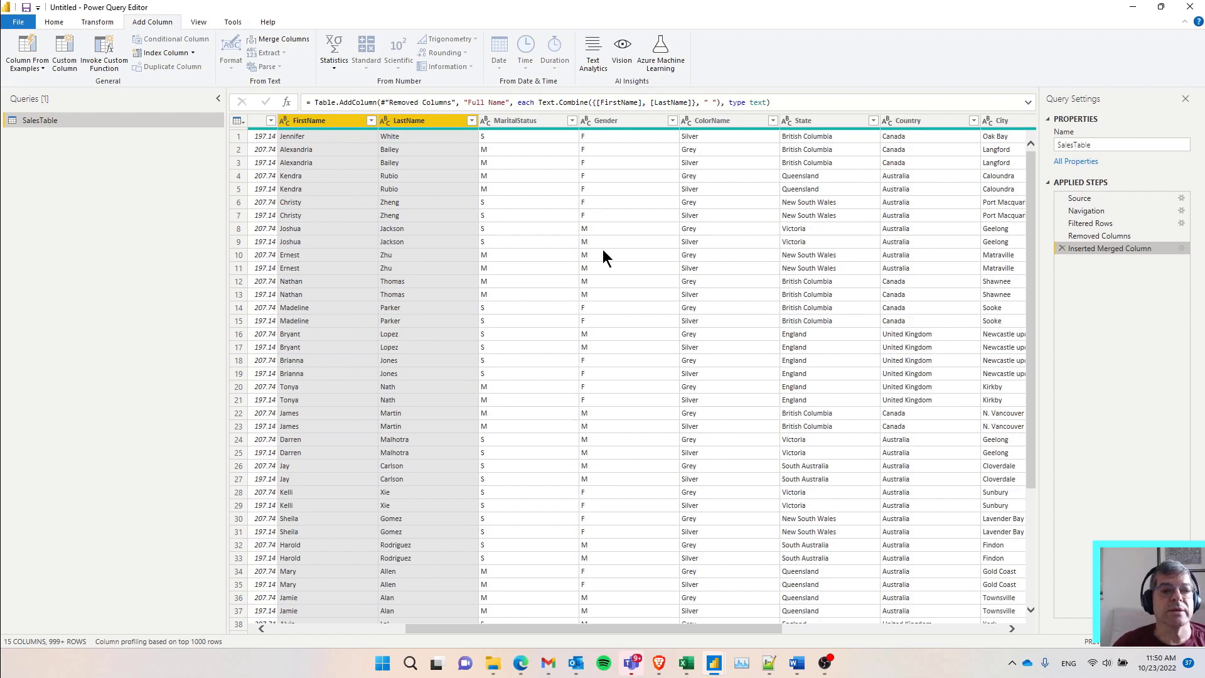
Close & Apply the query changes, then expand SalesTable in the Fields pane.
left_click(54, 23)
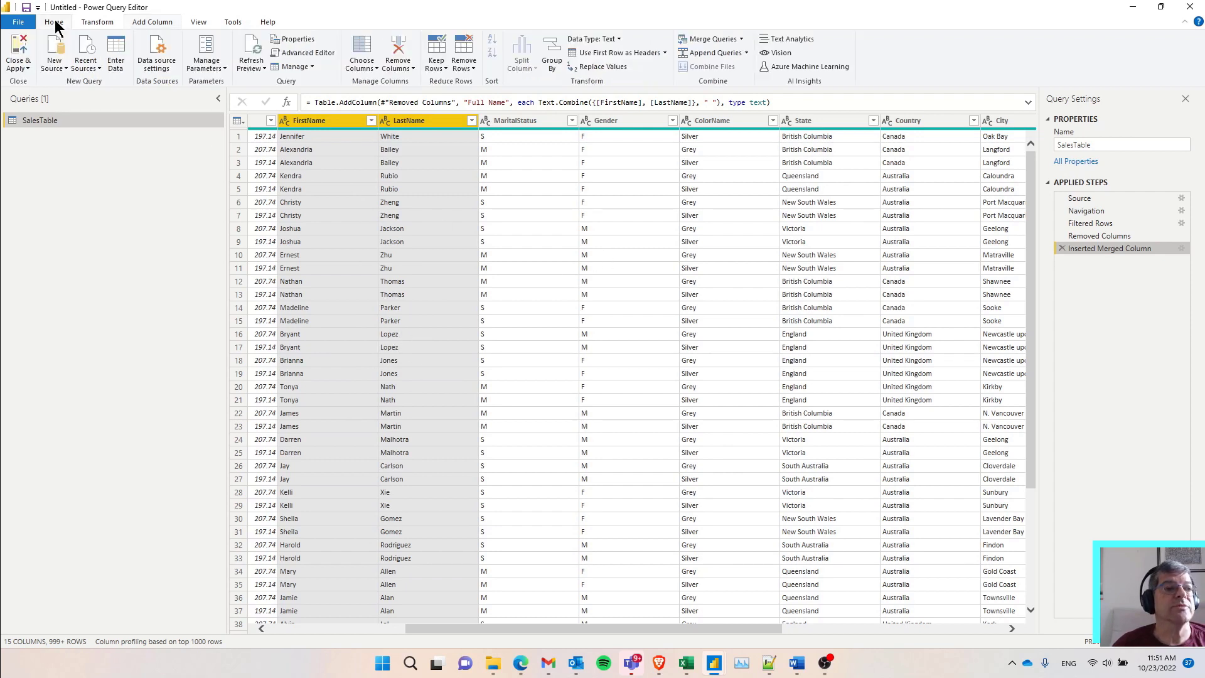
left_click(30, 64)
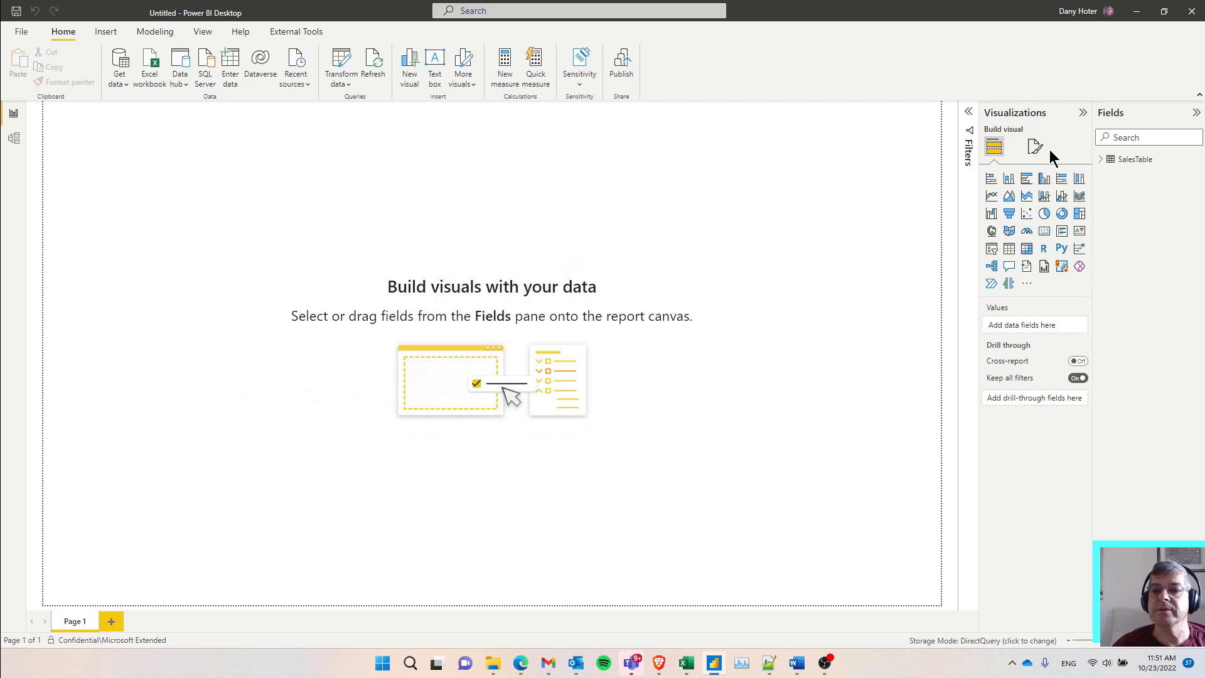
left_click(1101, 161)
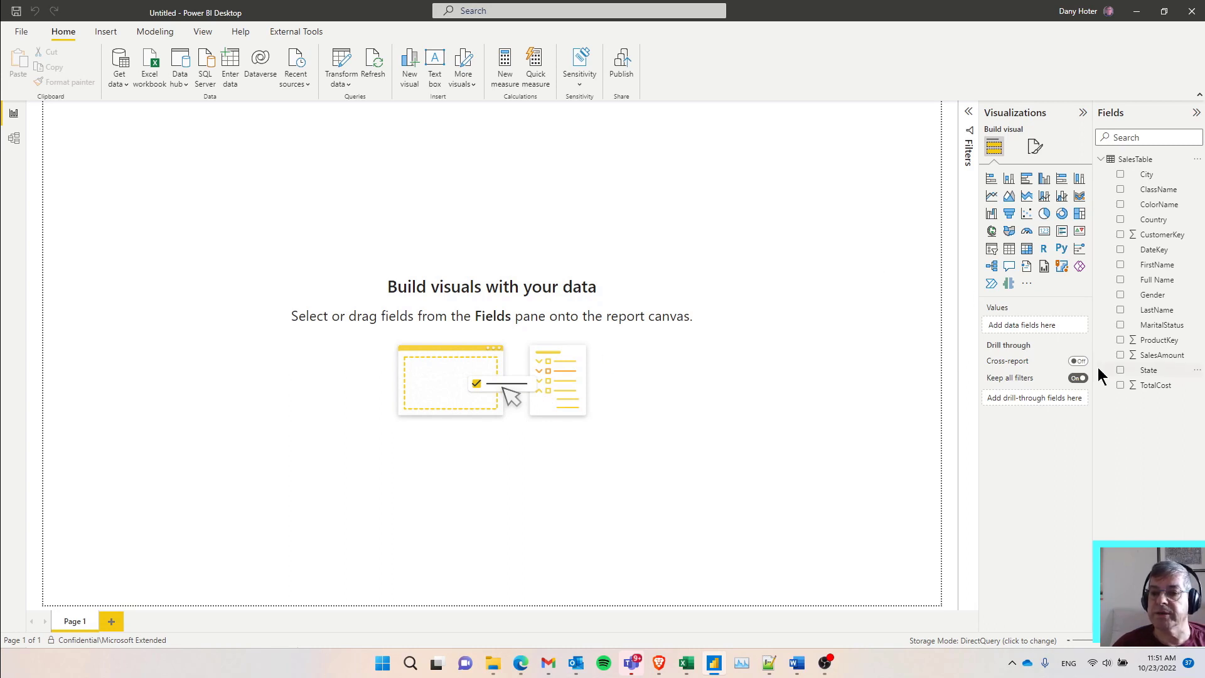
Add a slicer on the Country field and select Germany in it.
left_click(991, 249)
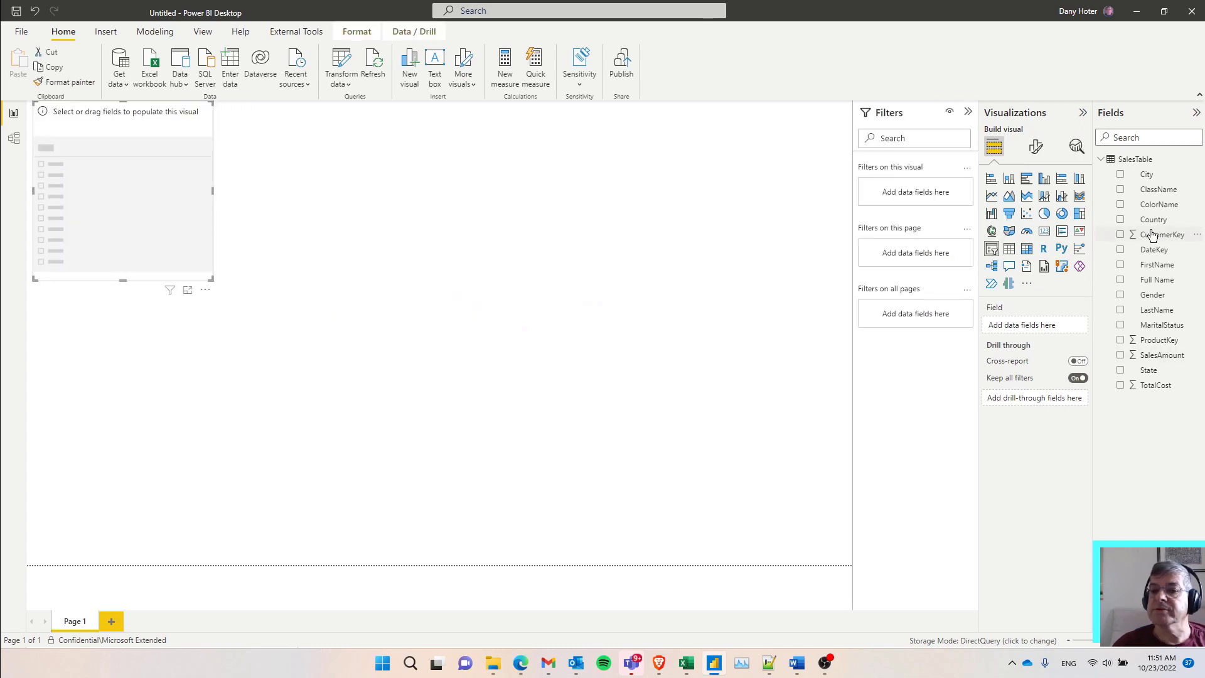
left_click(1124, 224)
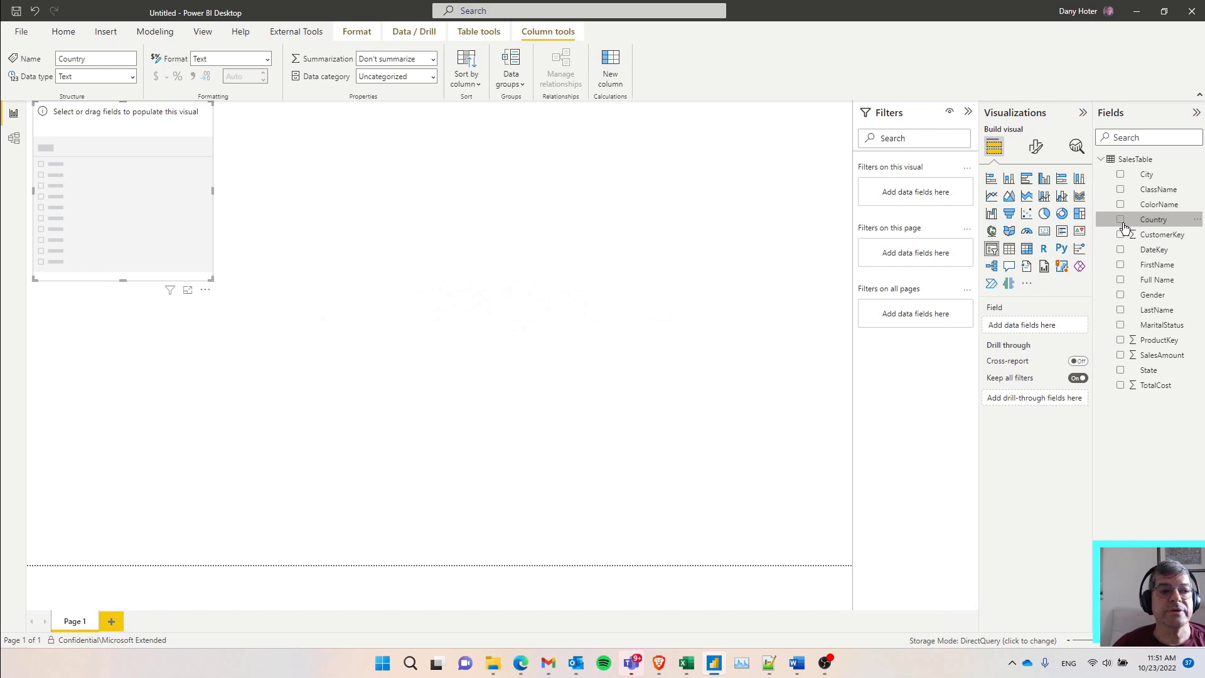
left_click(1121, 221)
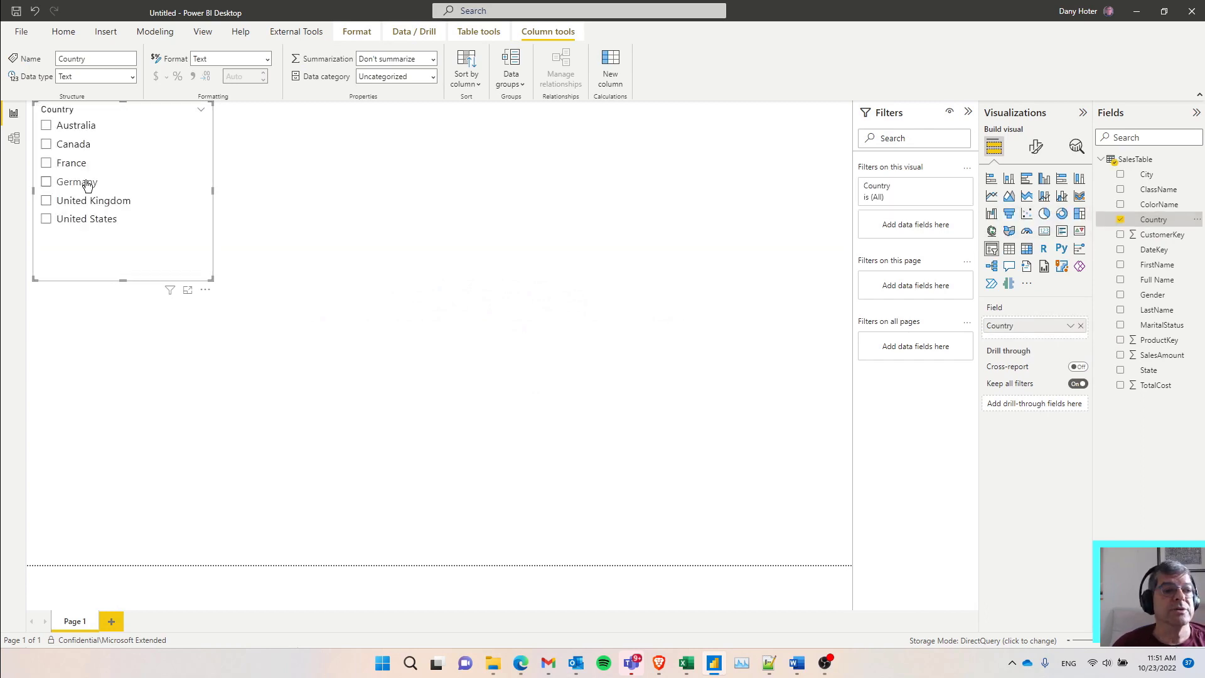
left_click(48, 182)
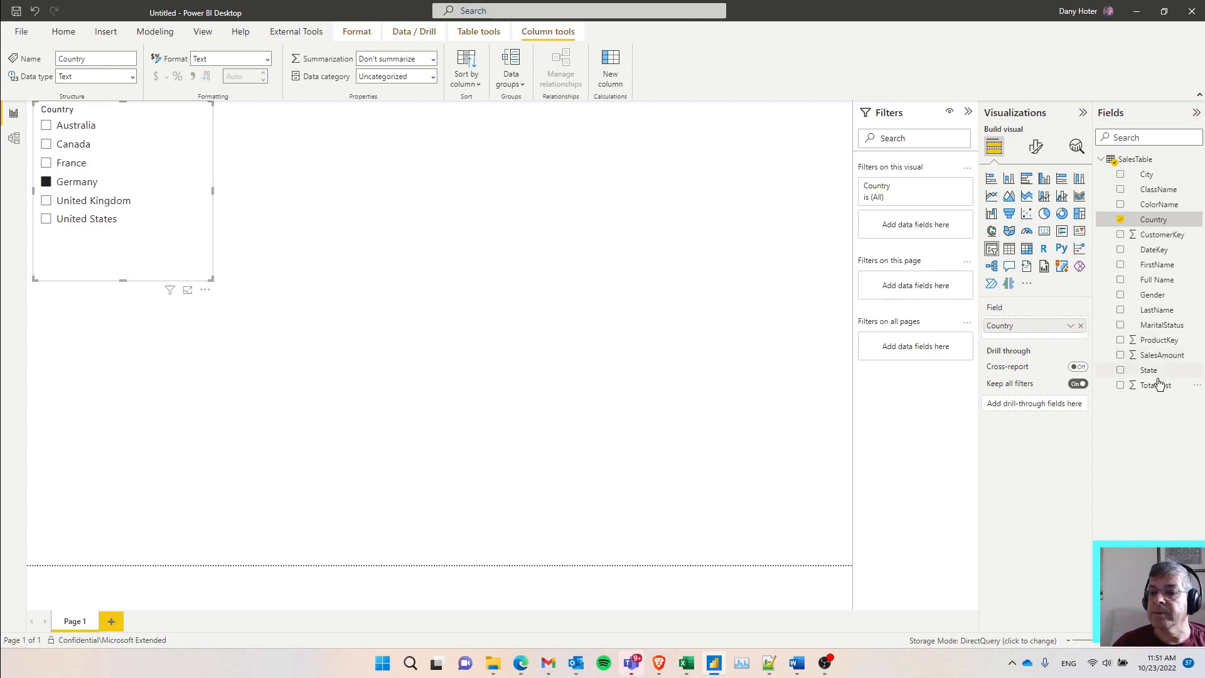
Create an enlarged State map with bubbles sized by Sum of SalesAmount, showing Germany's states.
left_click_drag(1149, 371, 428, 178)
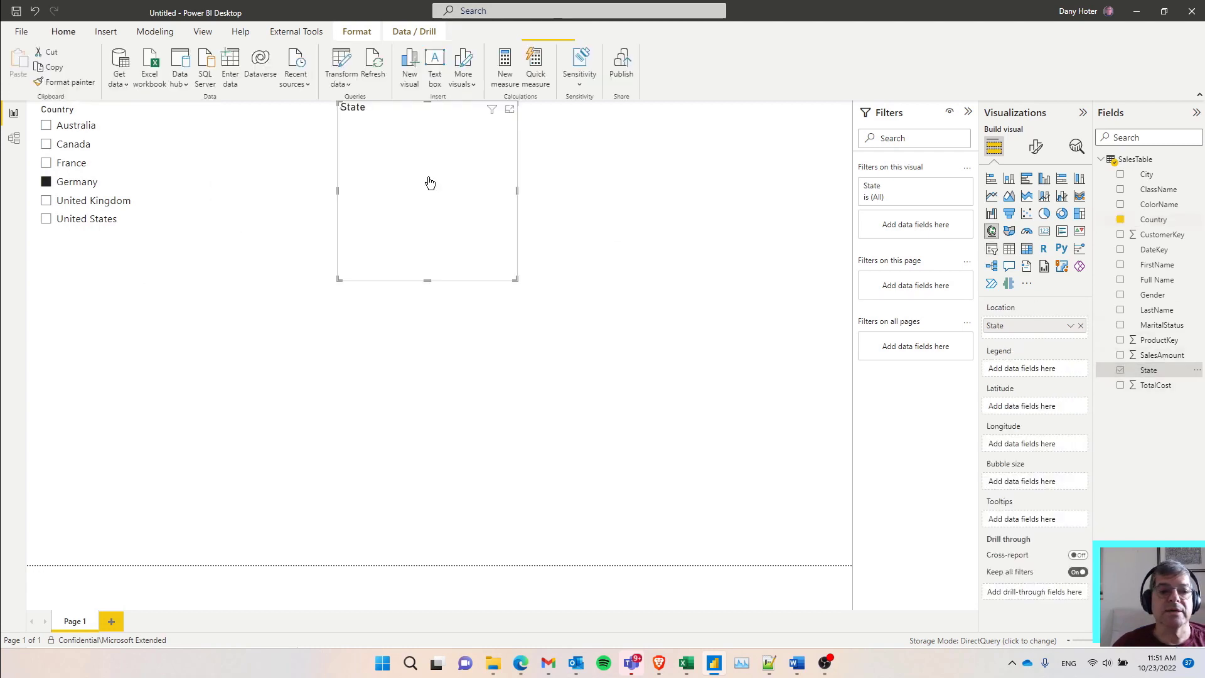
left_click_drag(514, 279, 678, 417)
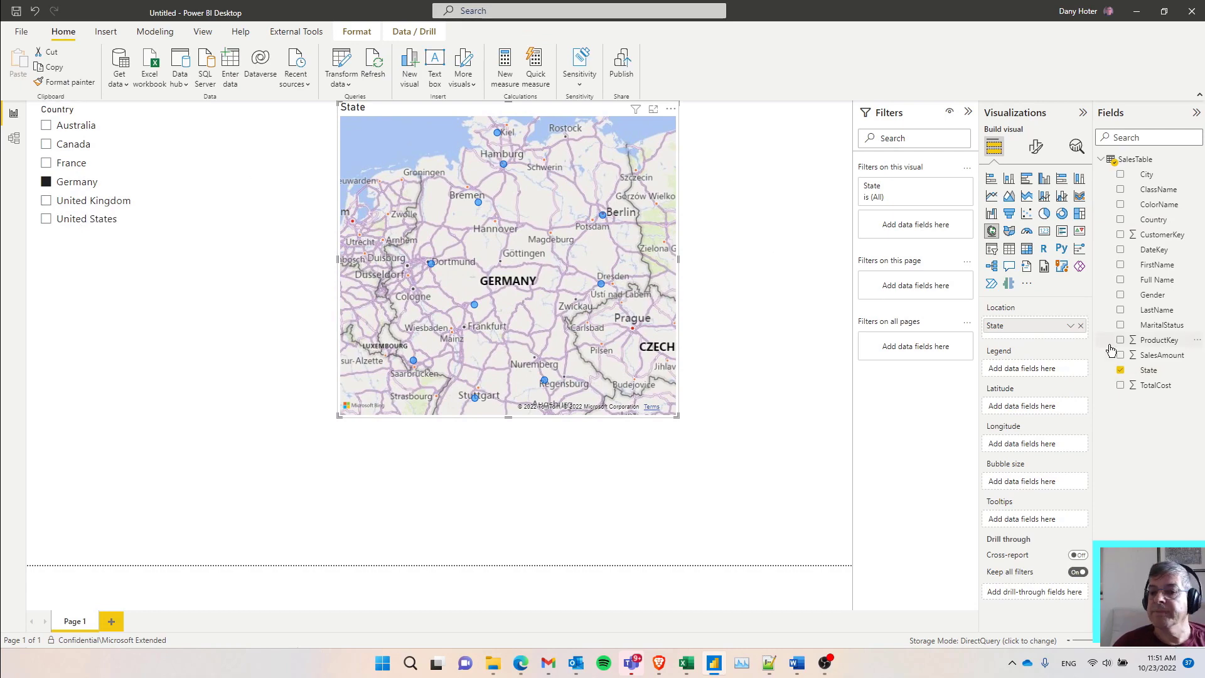
left_click_drag(1154, 362, 559, 317)
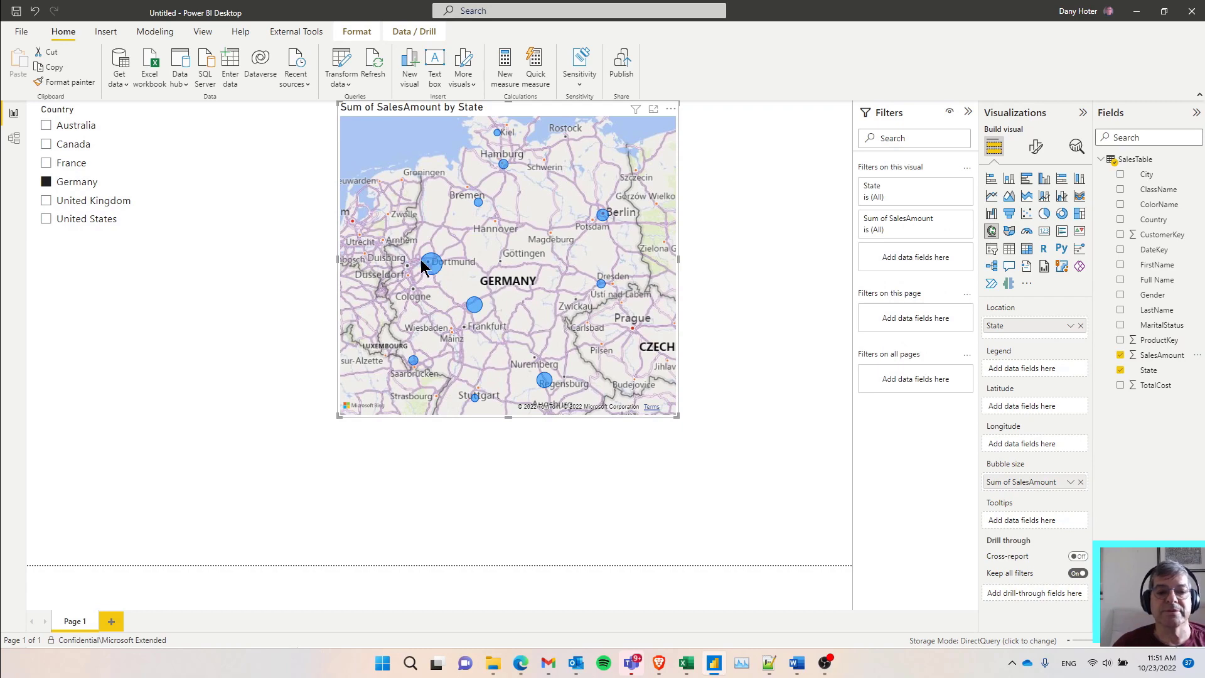
mouse_move(475, 304)
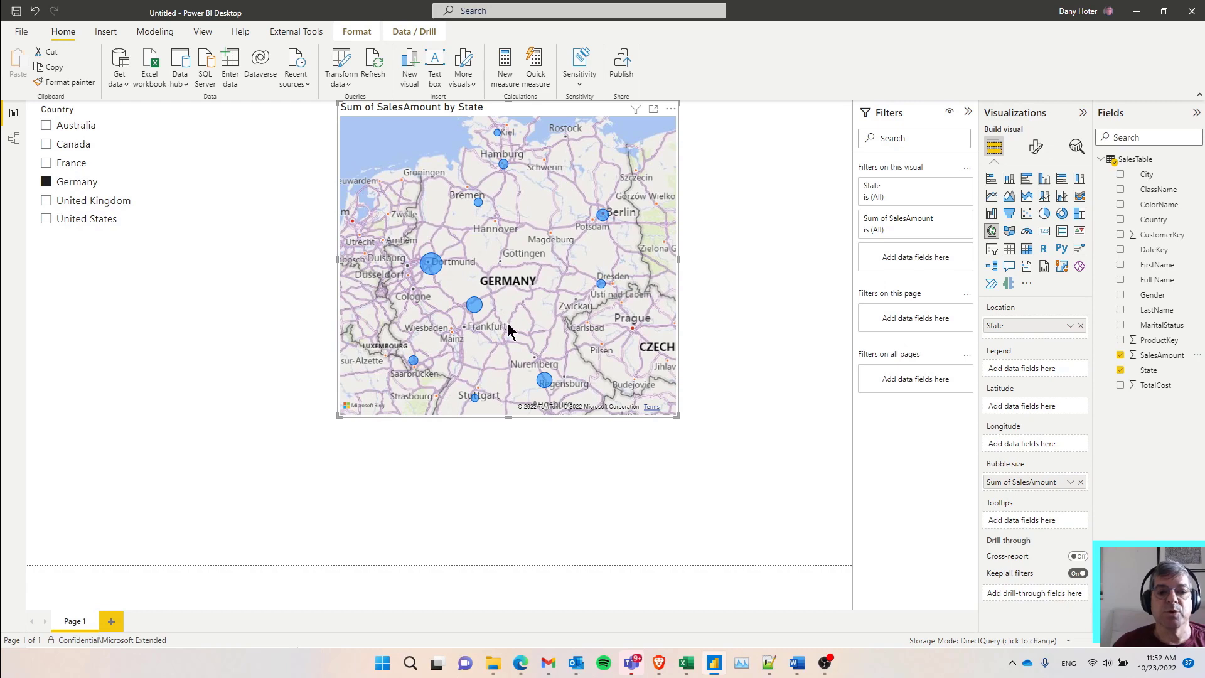
Select United States and Canada in the Country slicer to map their states' sales.
left_click(47, 222)
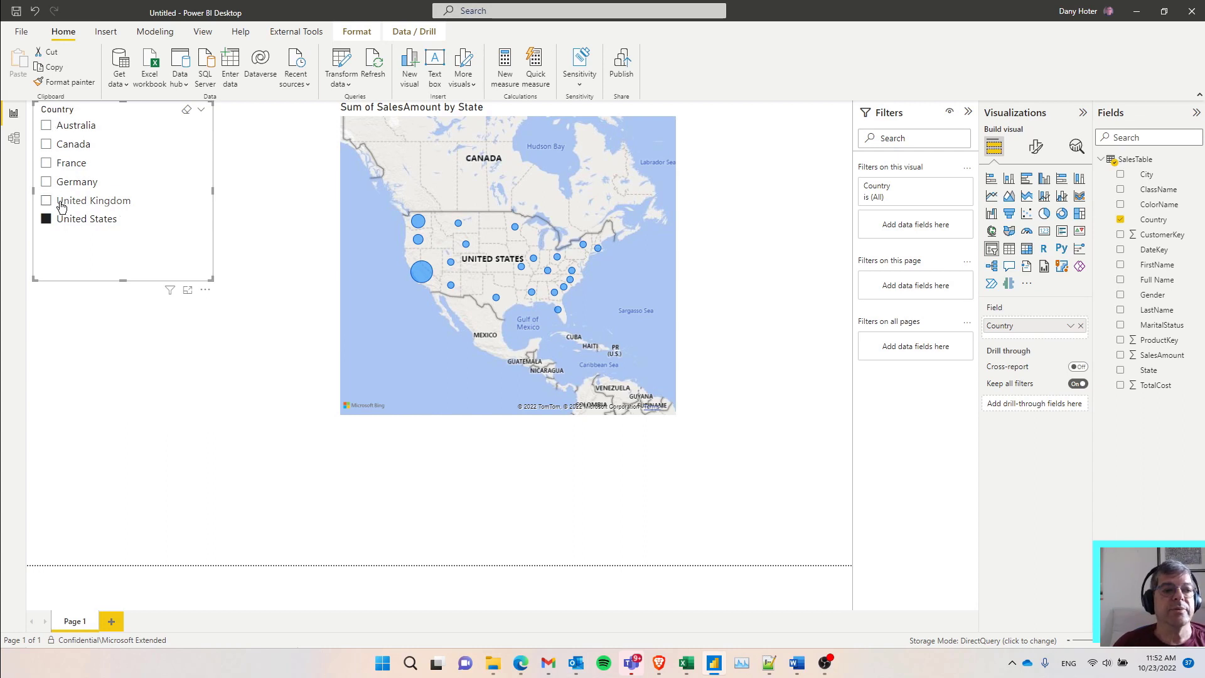
left_click(46, 145)
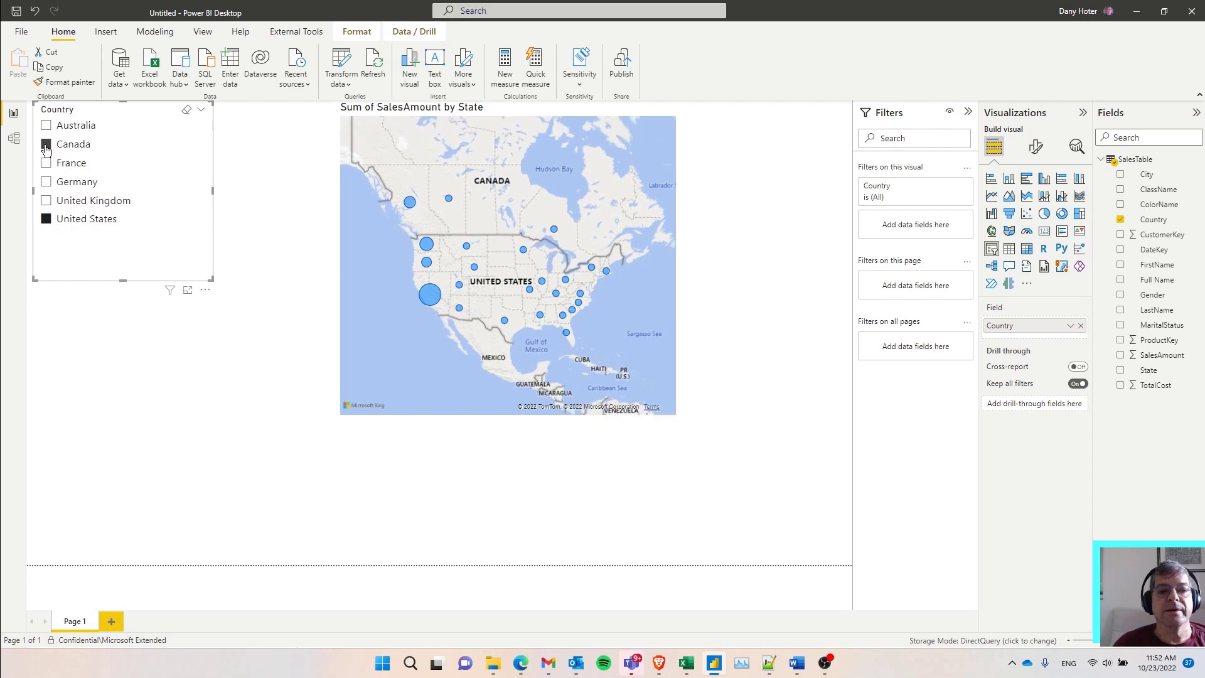